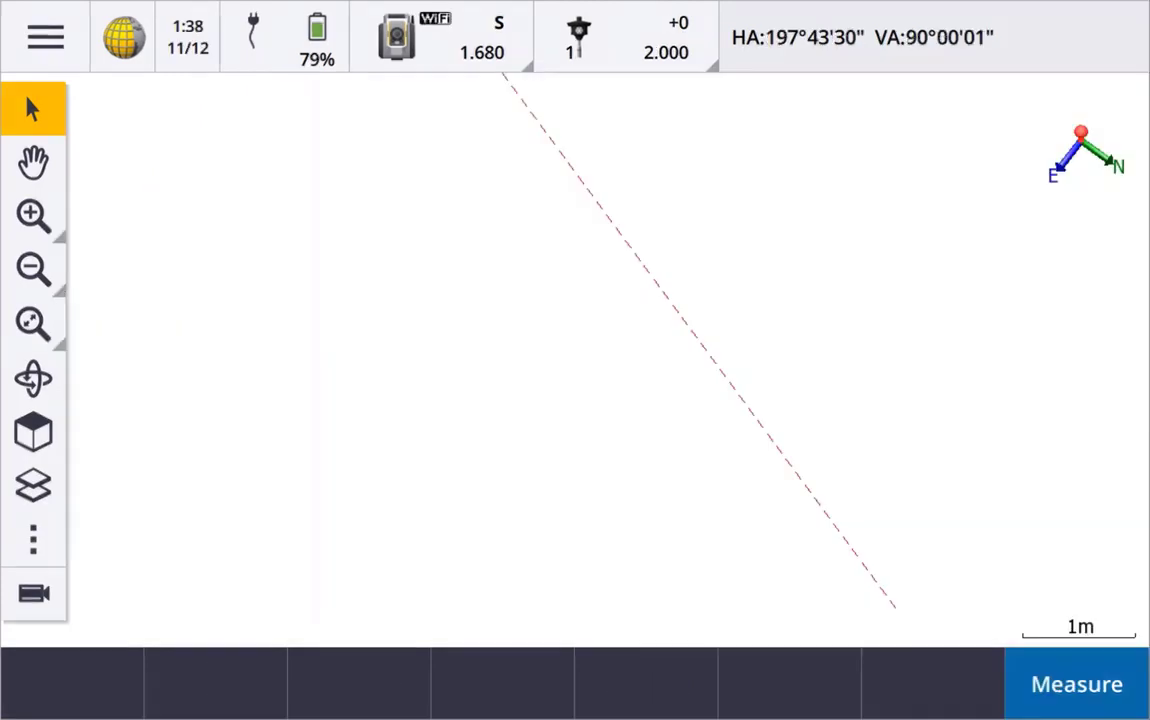
Display Scan0001 as a point cloud on the map, then bring up the job menu
click(33, 540)
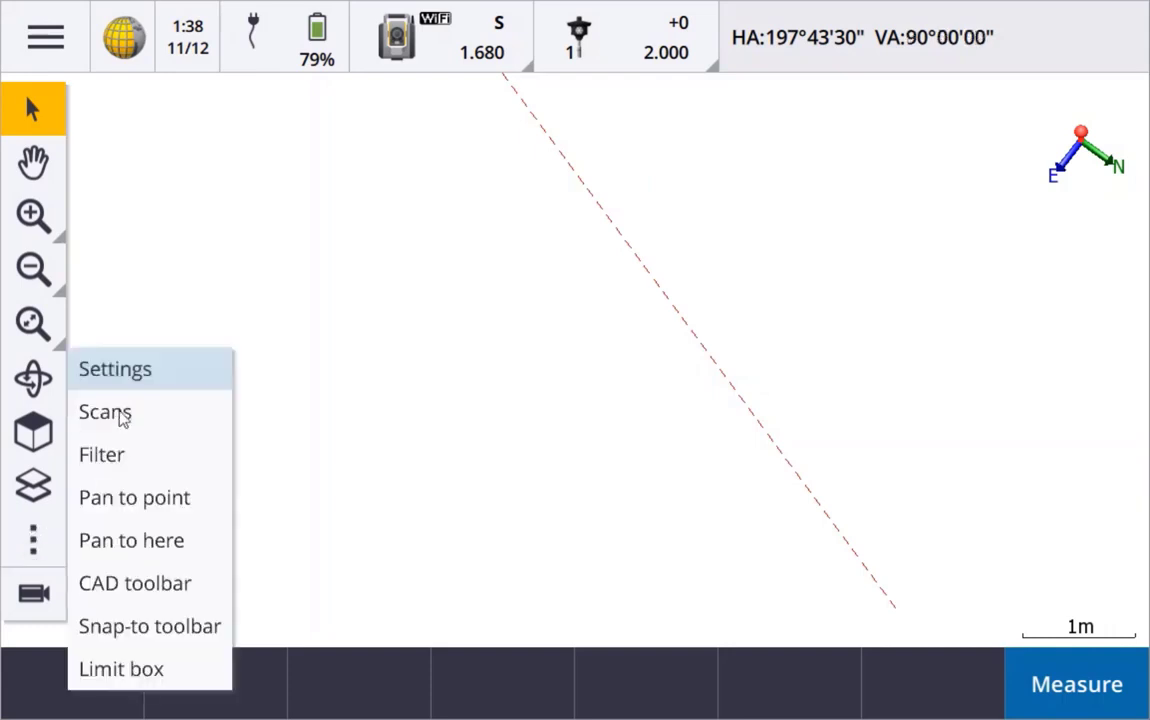
click(88, 411)
click(128, 143)
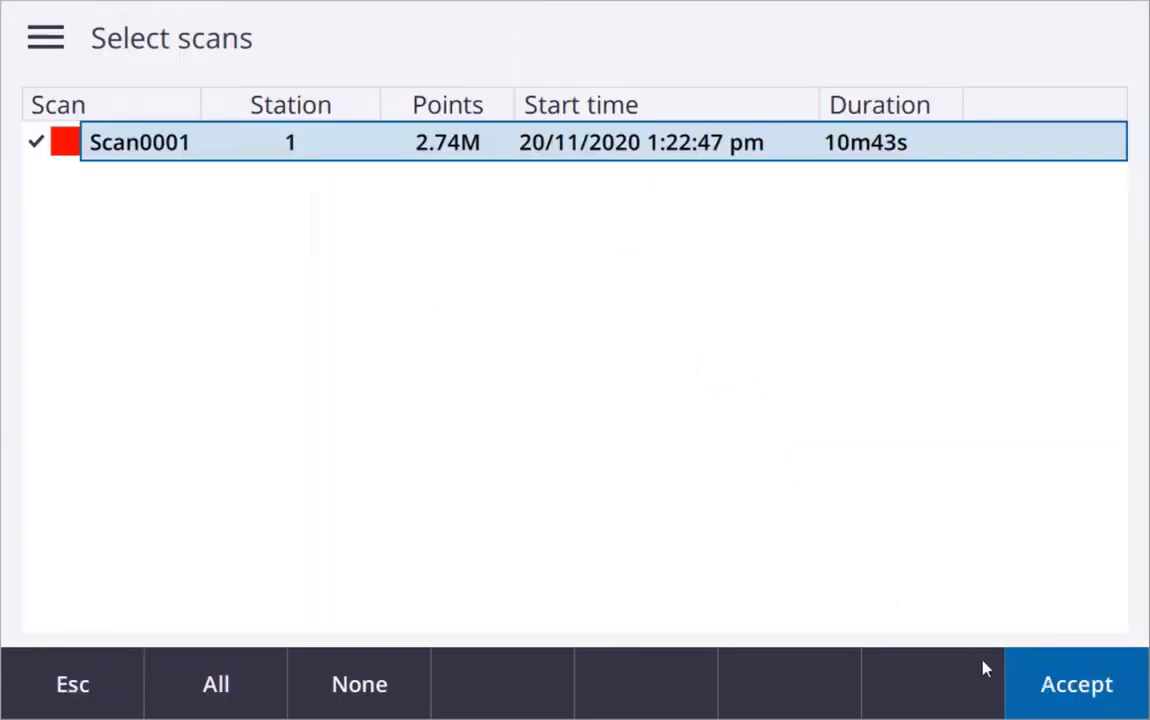
click(1066, 680)
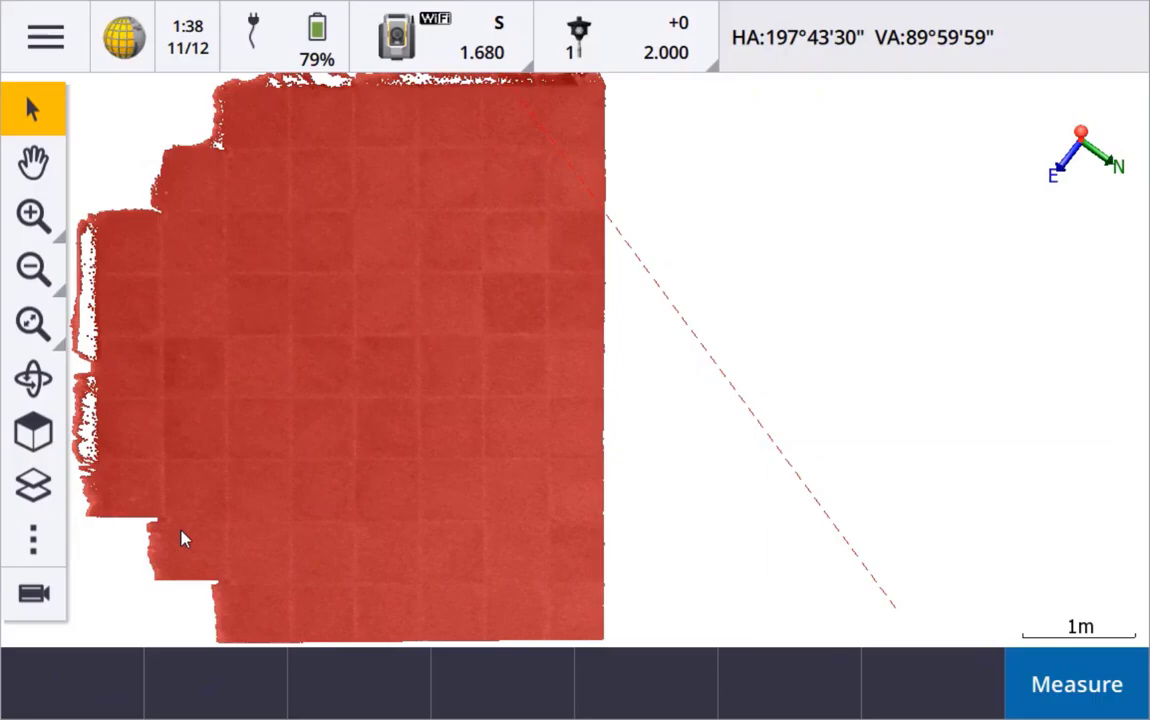
click(47, 42)
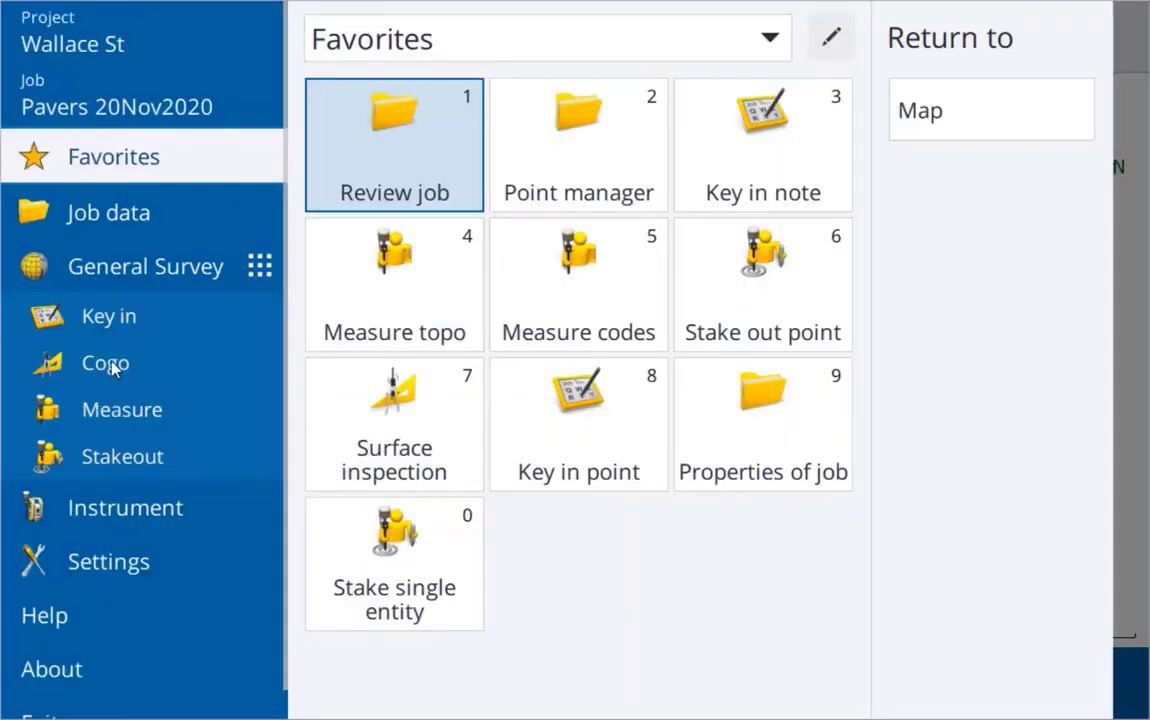
Start a new Cogo surface inspection named 'Horizon inspect'
click(106, 365)
click(370, 556)
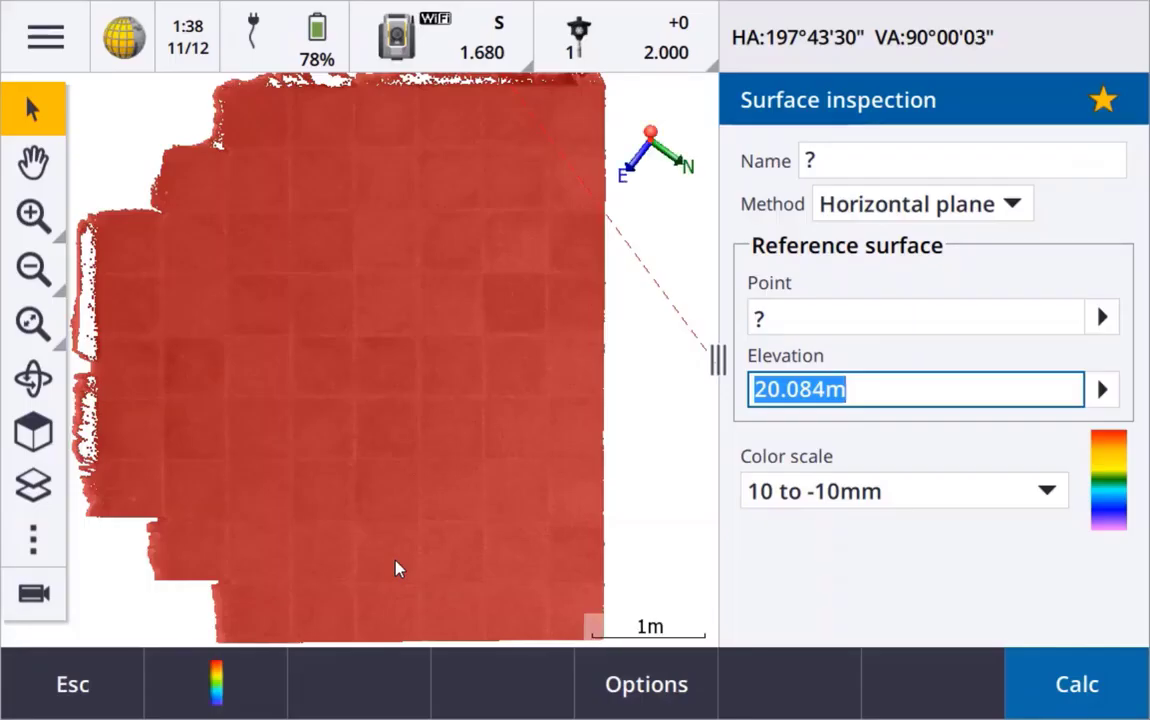
click(857, 161)
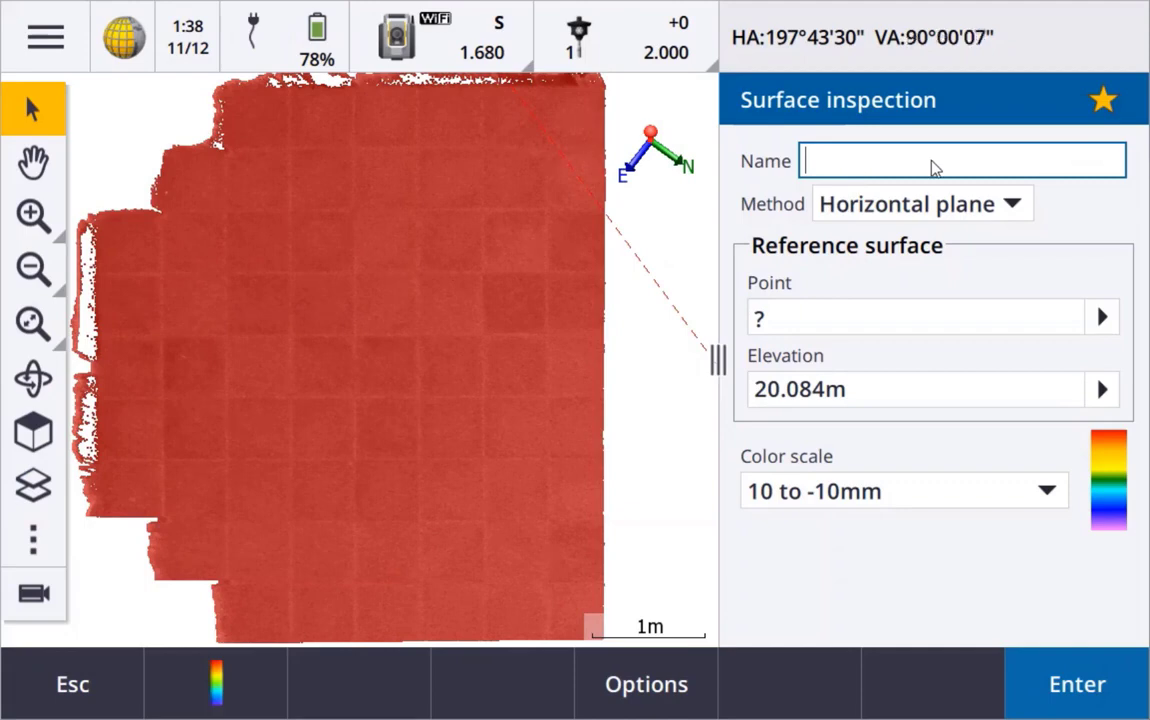
text(Horizon inspect)
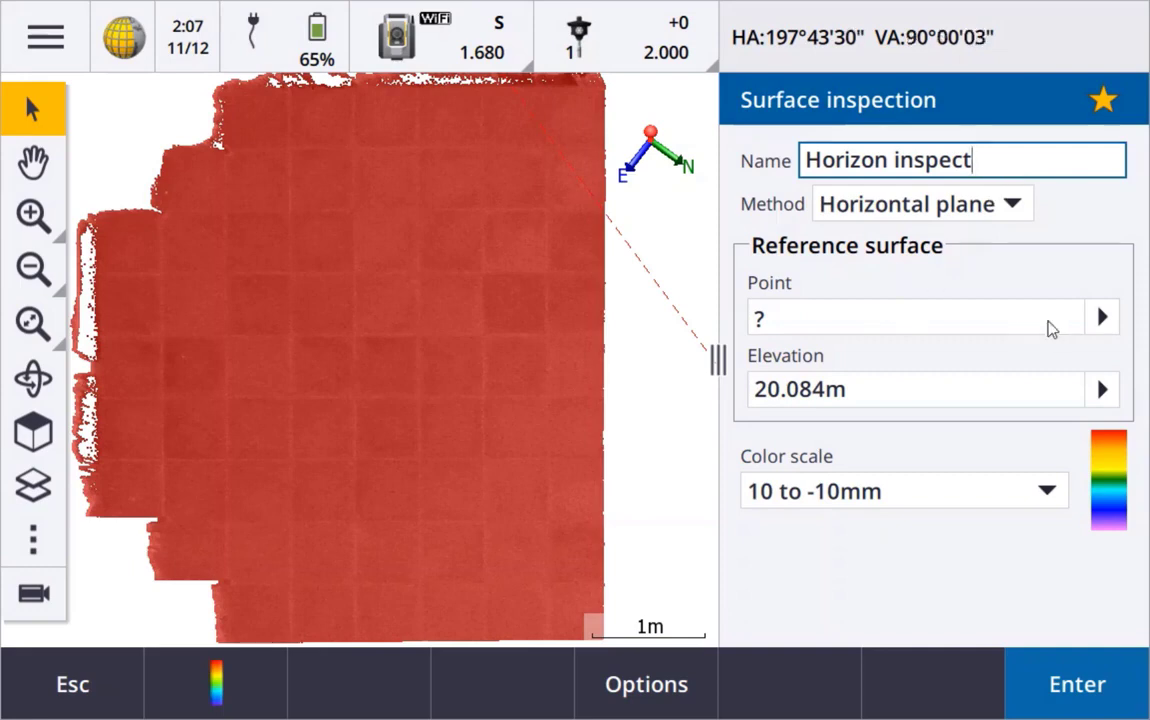
Set the reference elevation to 20.083m from three points across the patio
click(1101, 317)
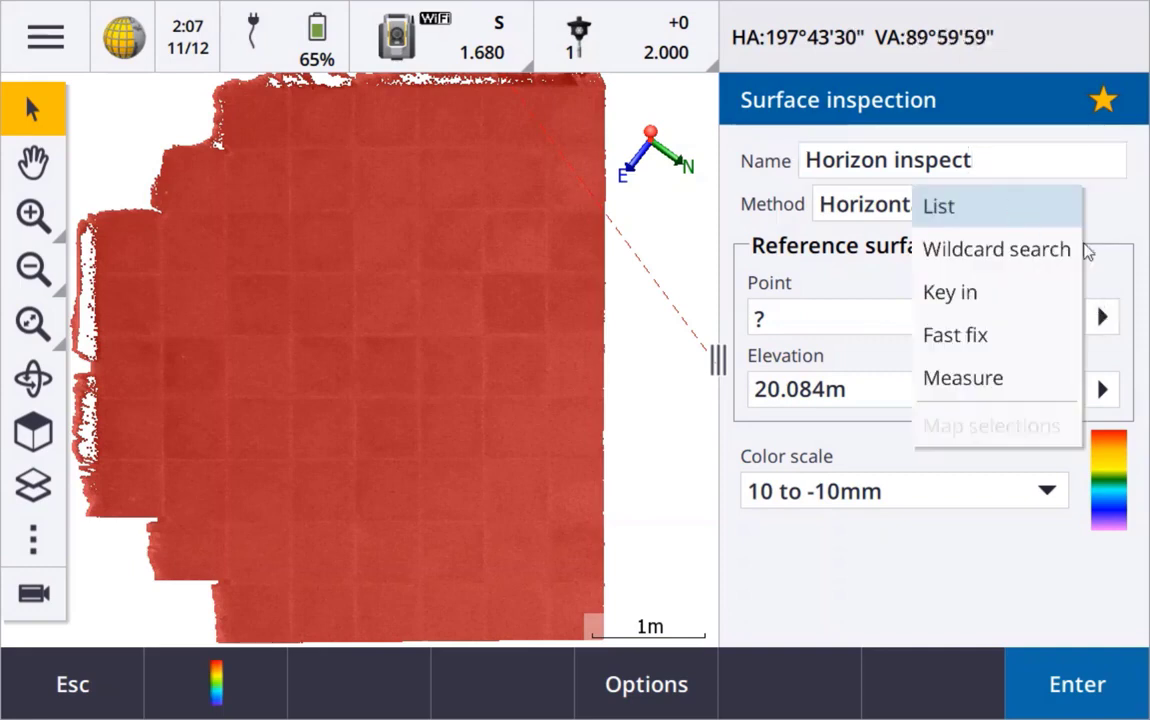
click(1122, 267)
click(933, 399)
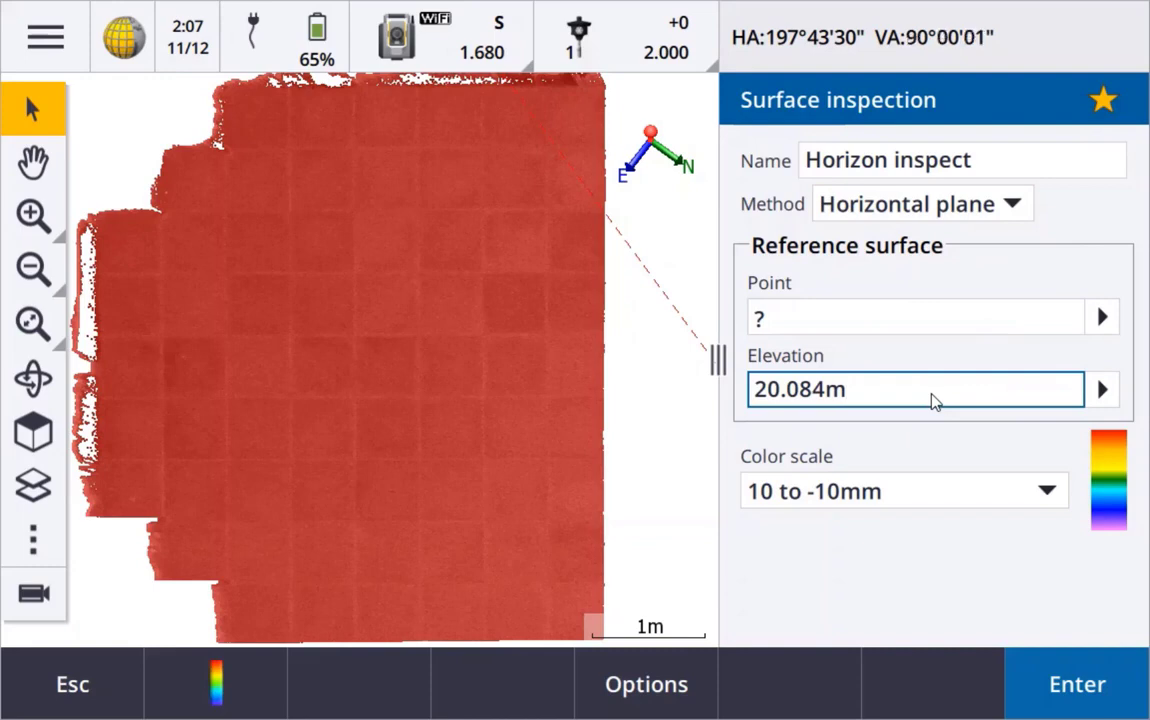
click(392, 630)
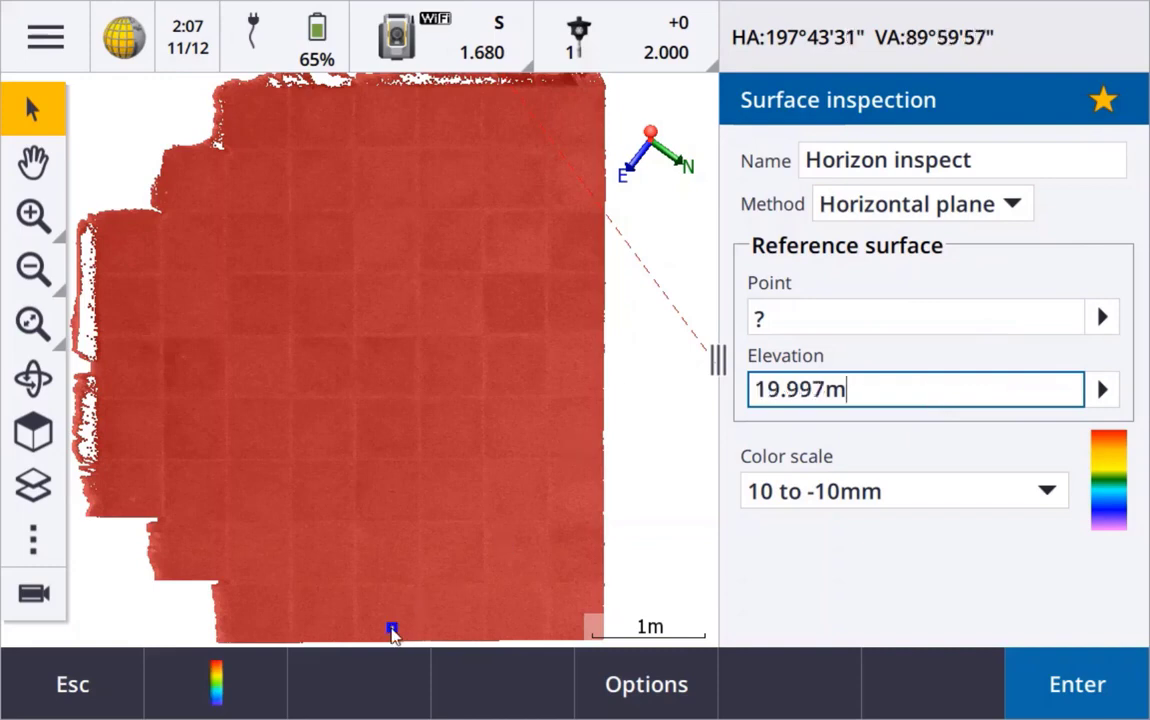
click(394, 376)
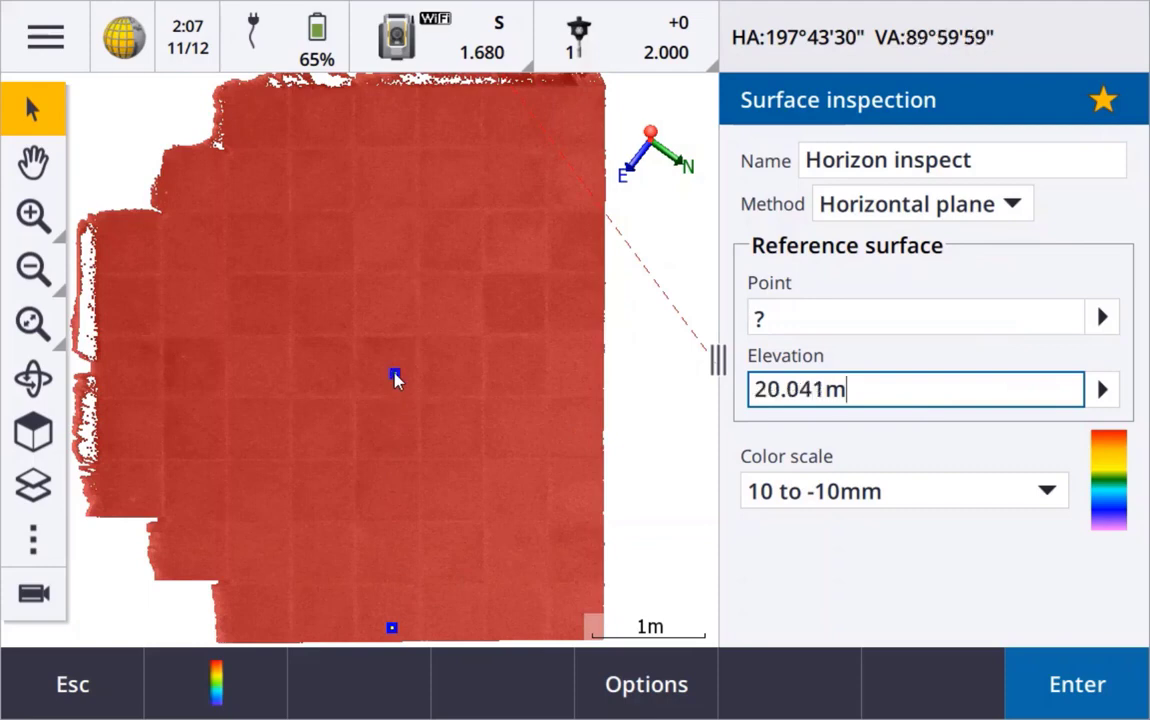
click(395, 104)
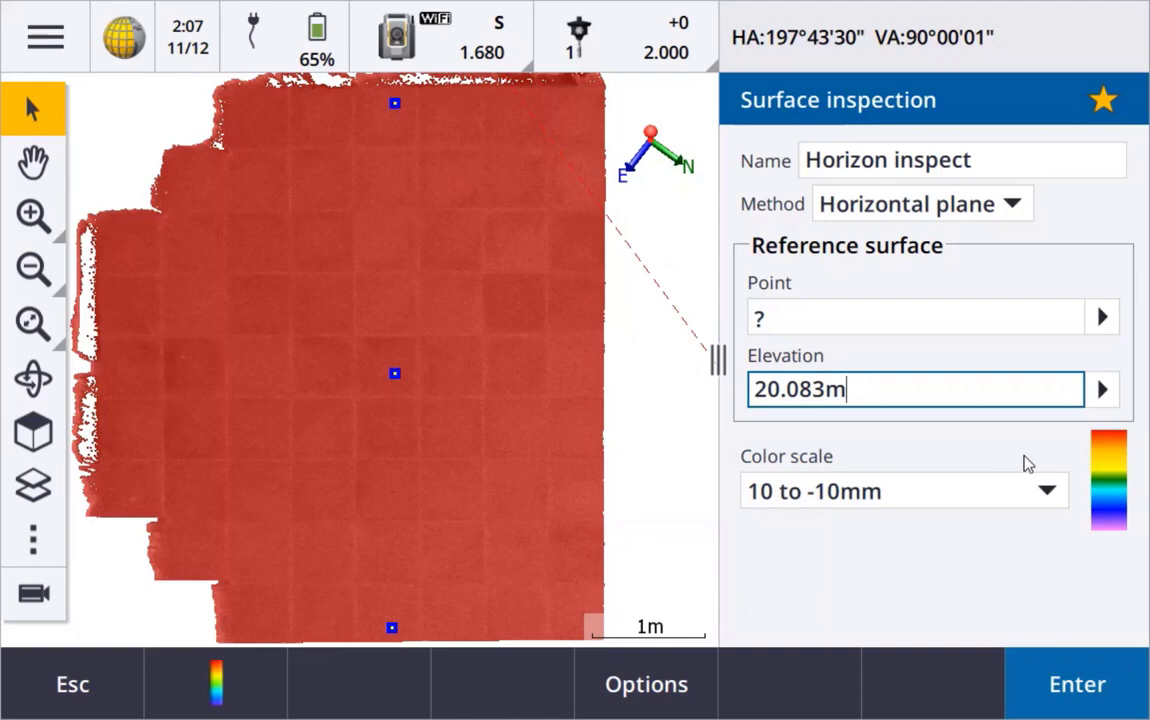
click(248, 686)
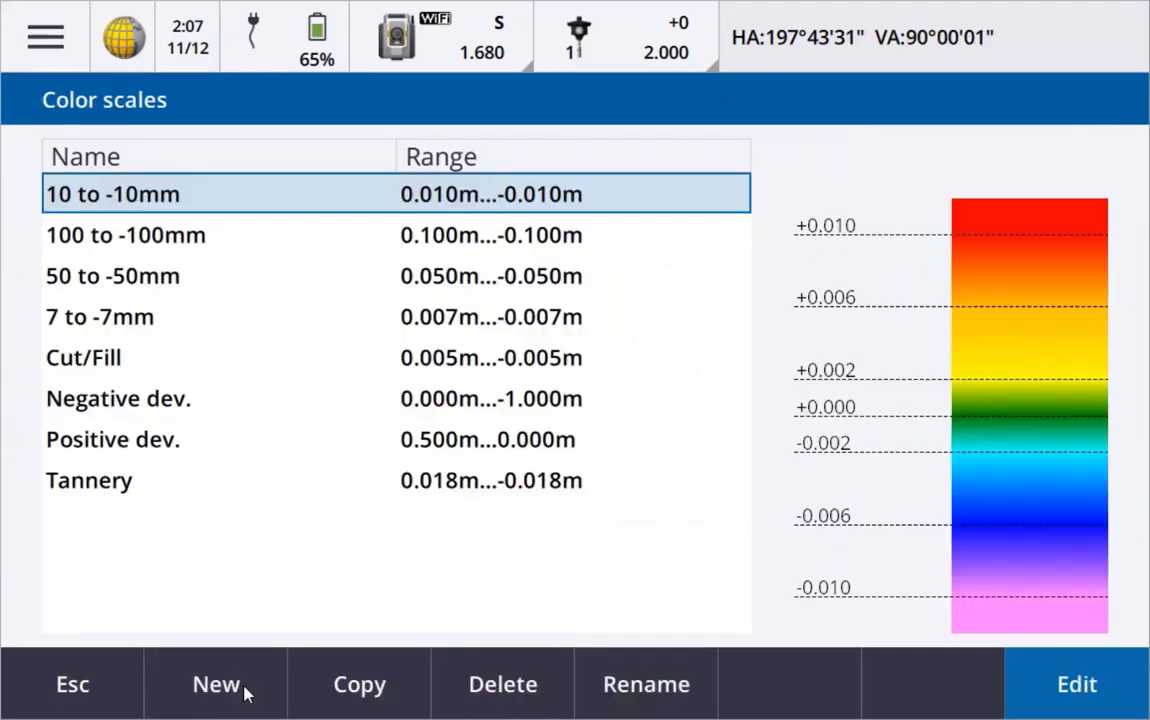
click(220, 282)
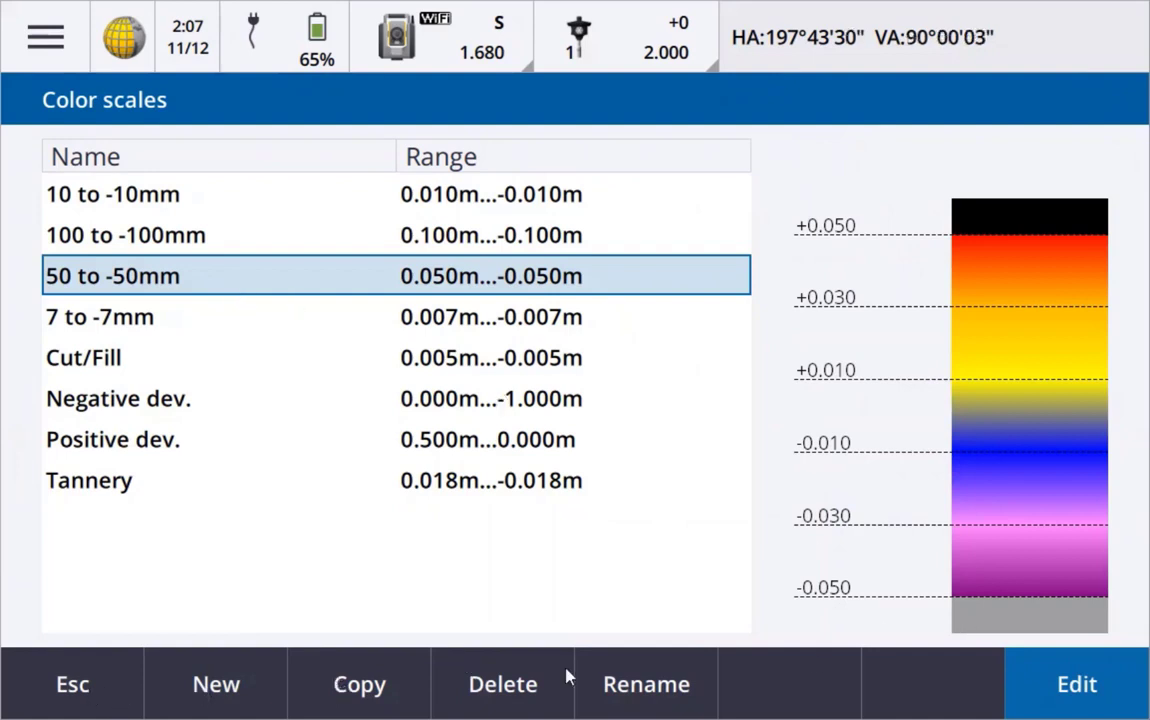
click(1060, 684)
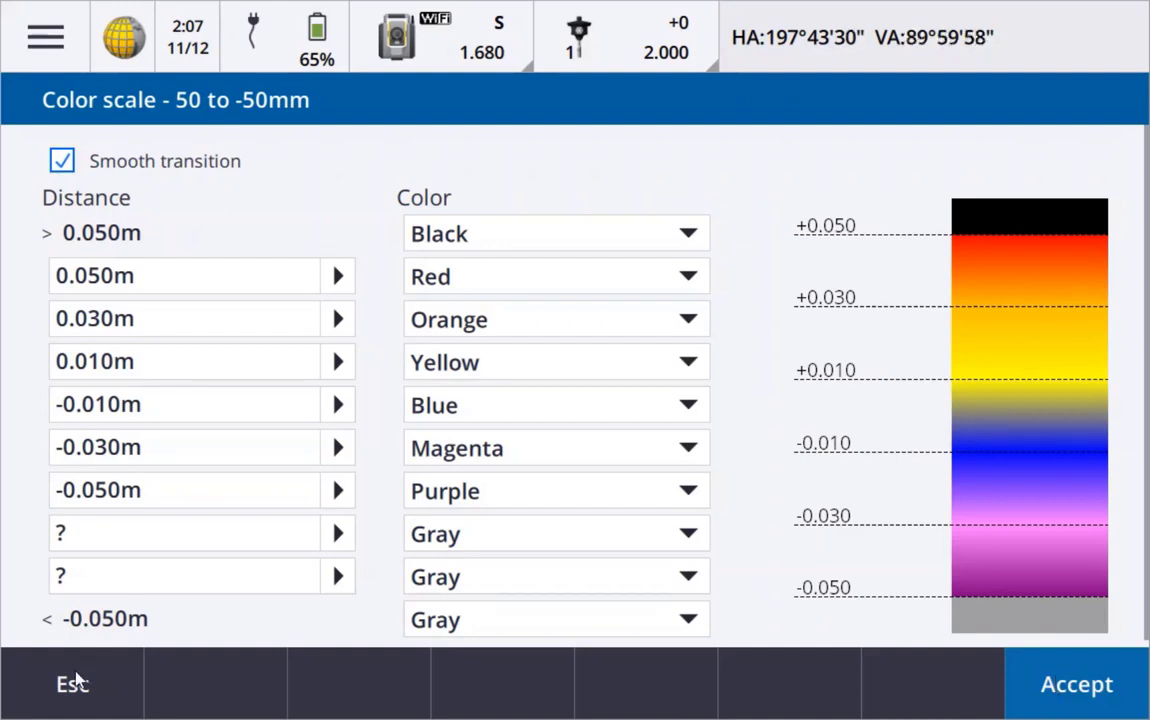
click(69, 686)
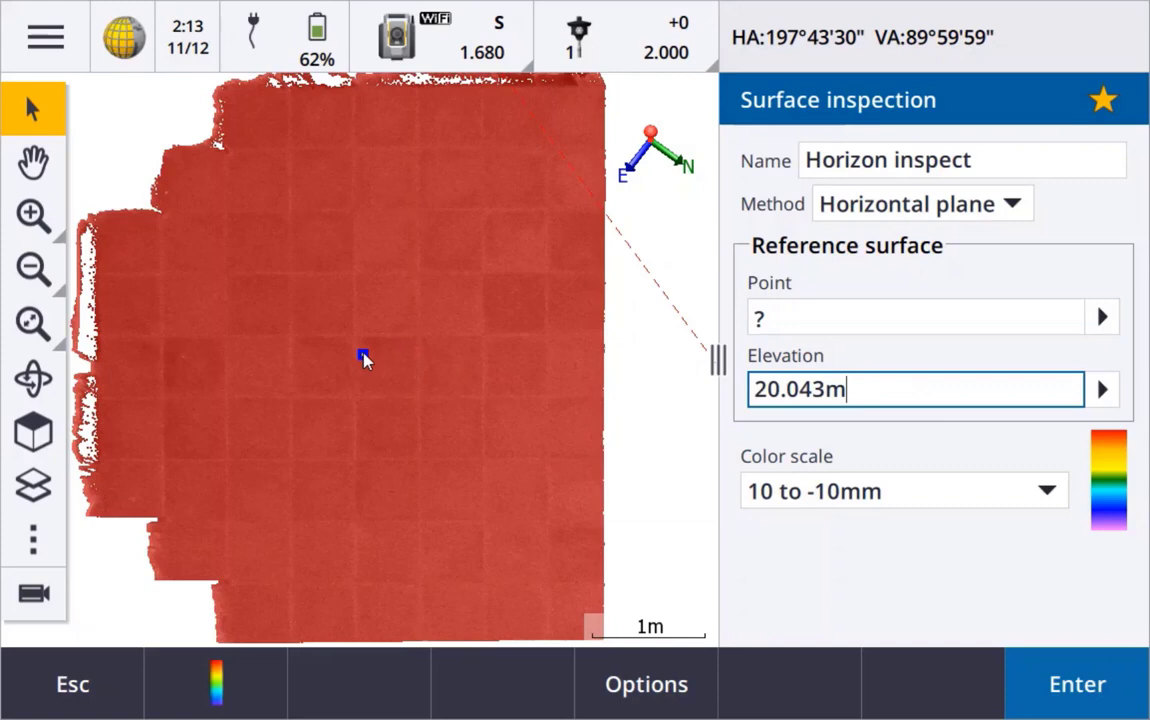
Choose the 50 to -50mm color scale and calculate the Patio inspection
click(905, 491)
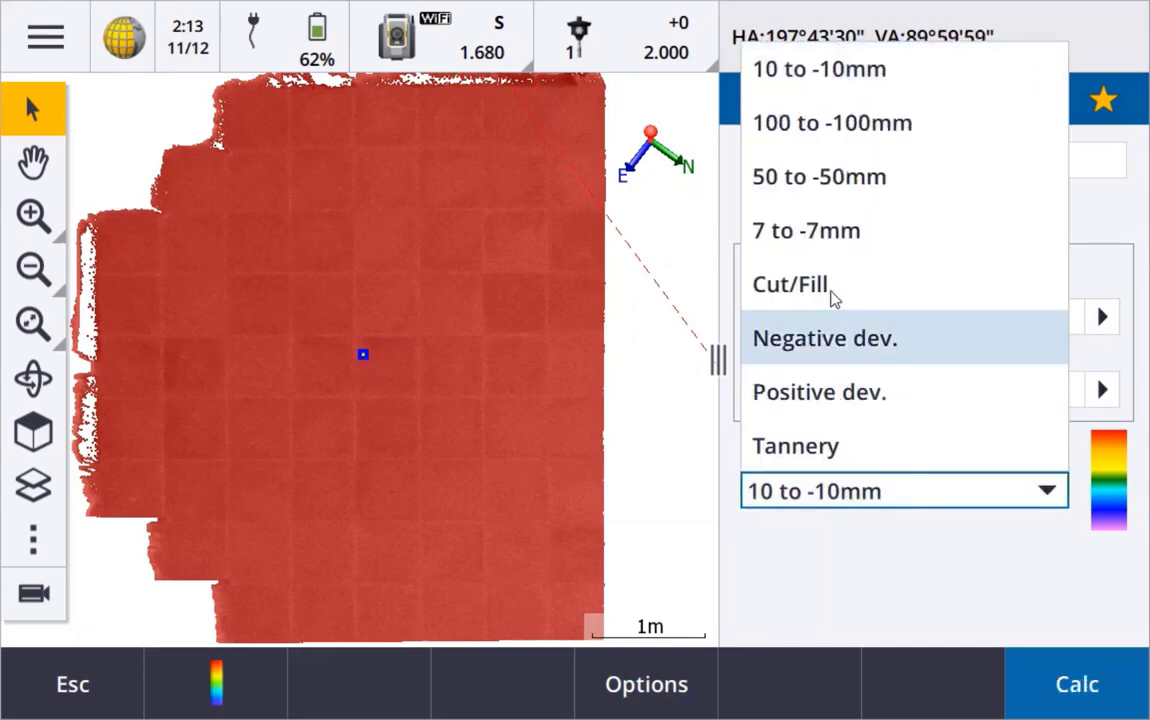
click(775, 190)
click(1062, 680)
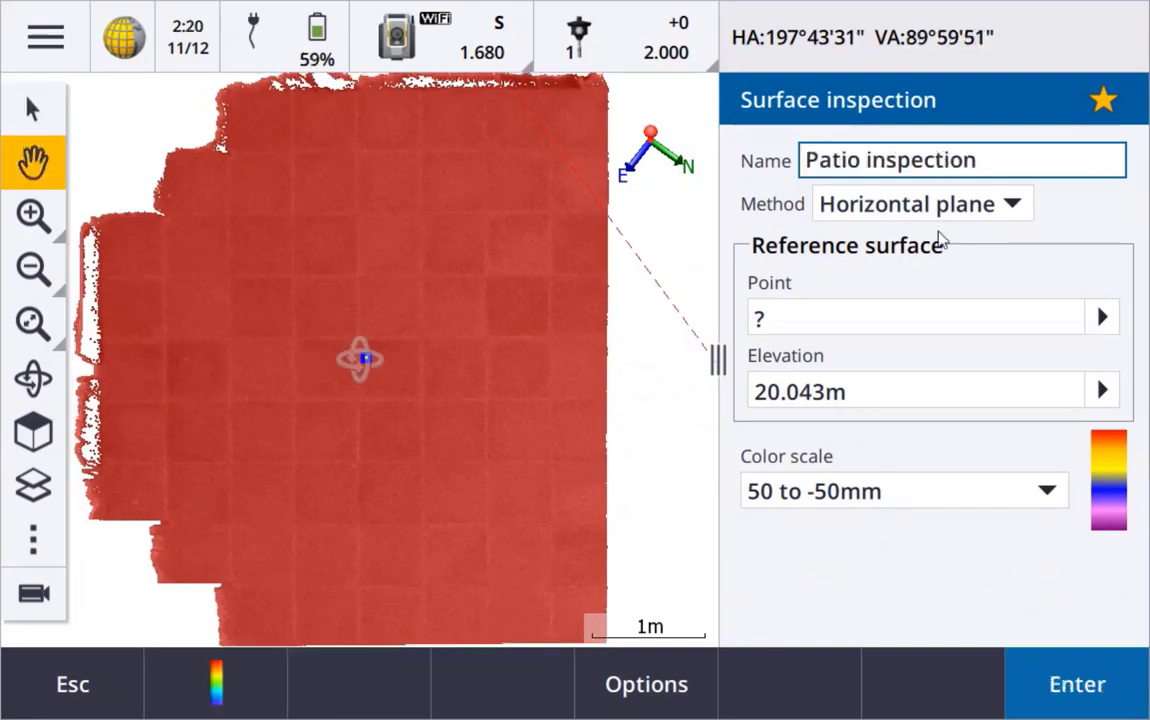
Switch to the Inclined plane method with Points 1–3 as Scan0001, Scan0002 and Scan0003
click(915, 204)
click(921, 357)
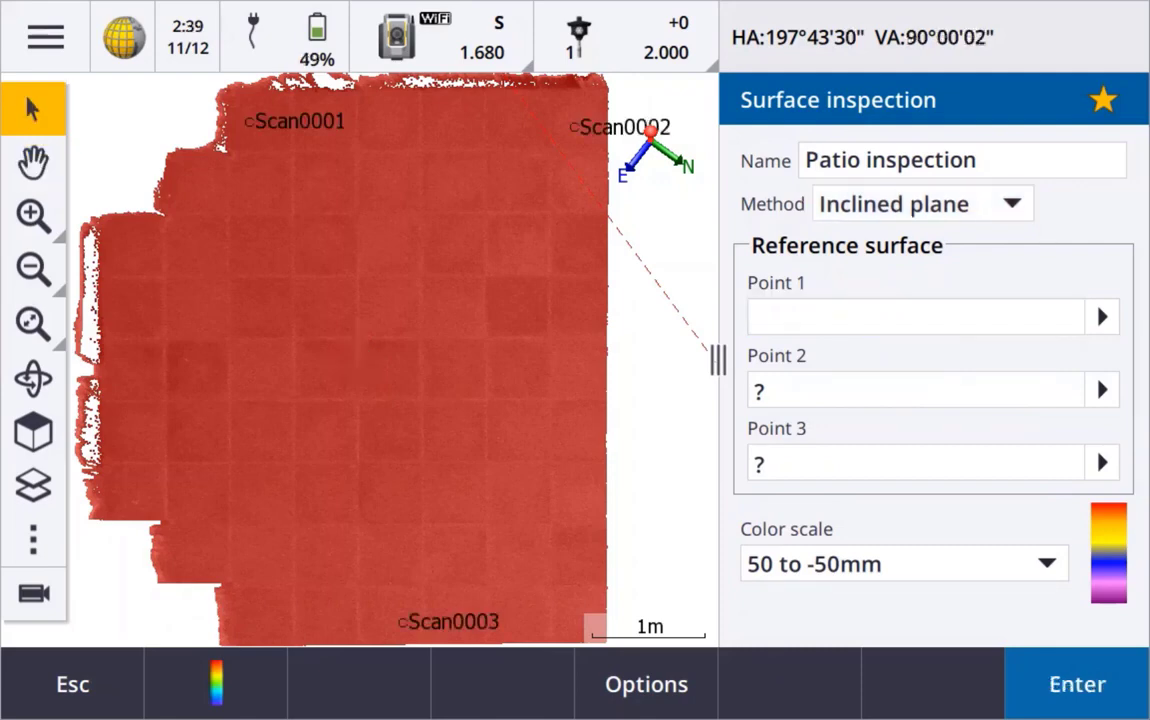
click(796, 318)
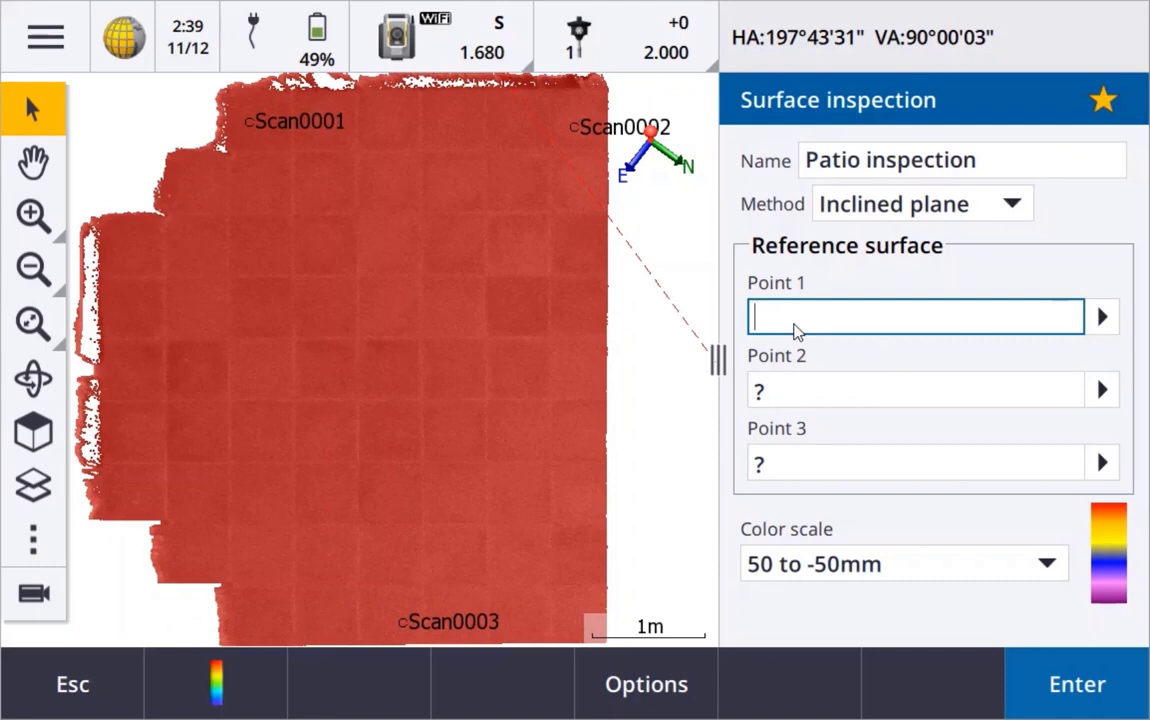
click(250, 125)
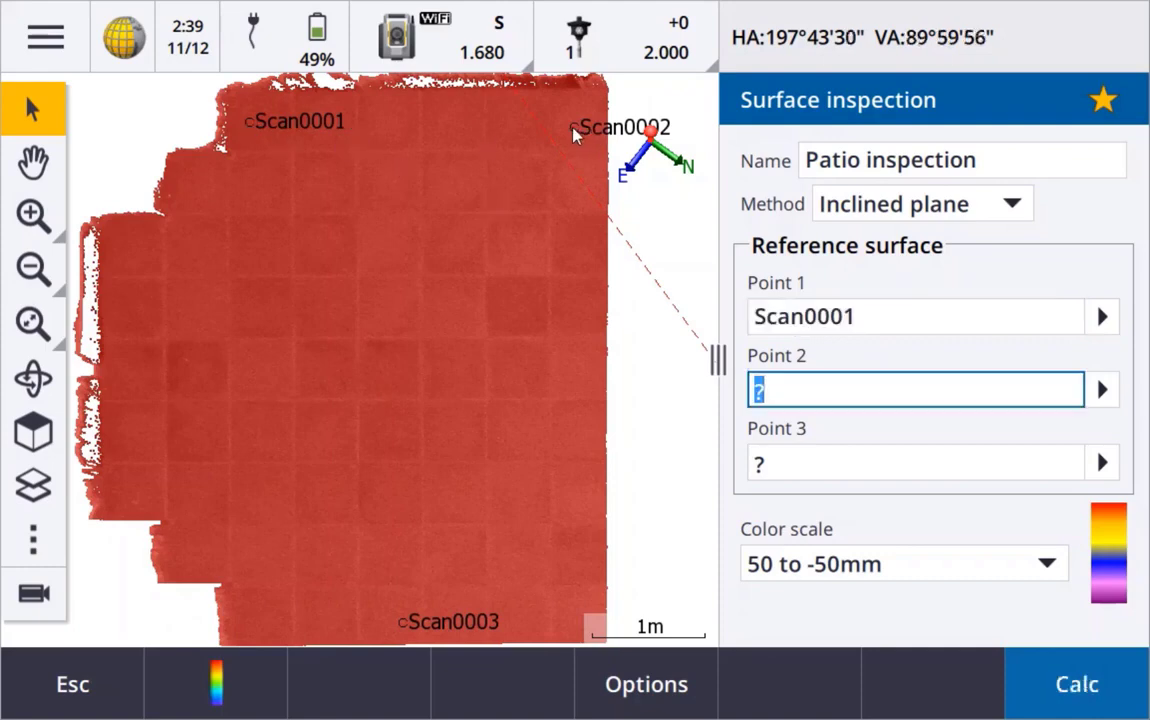
click(575, 127)
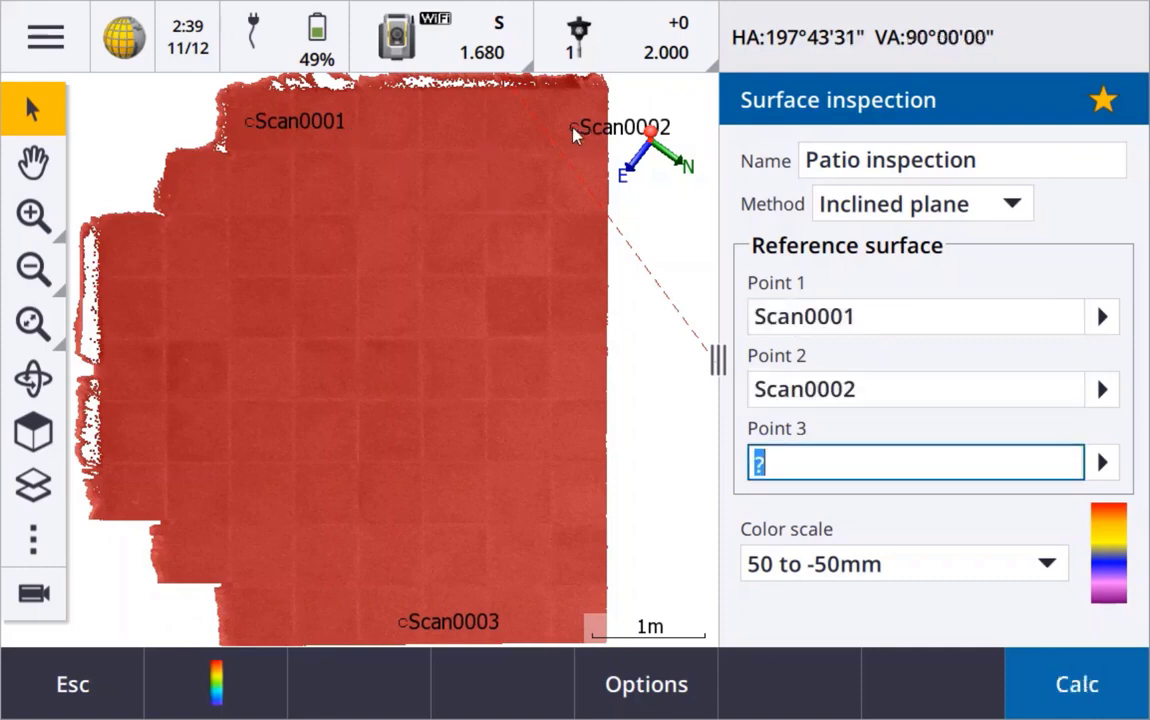
click(406, 621)
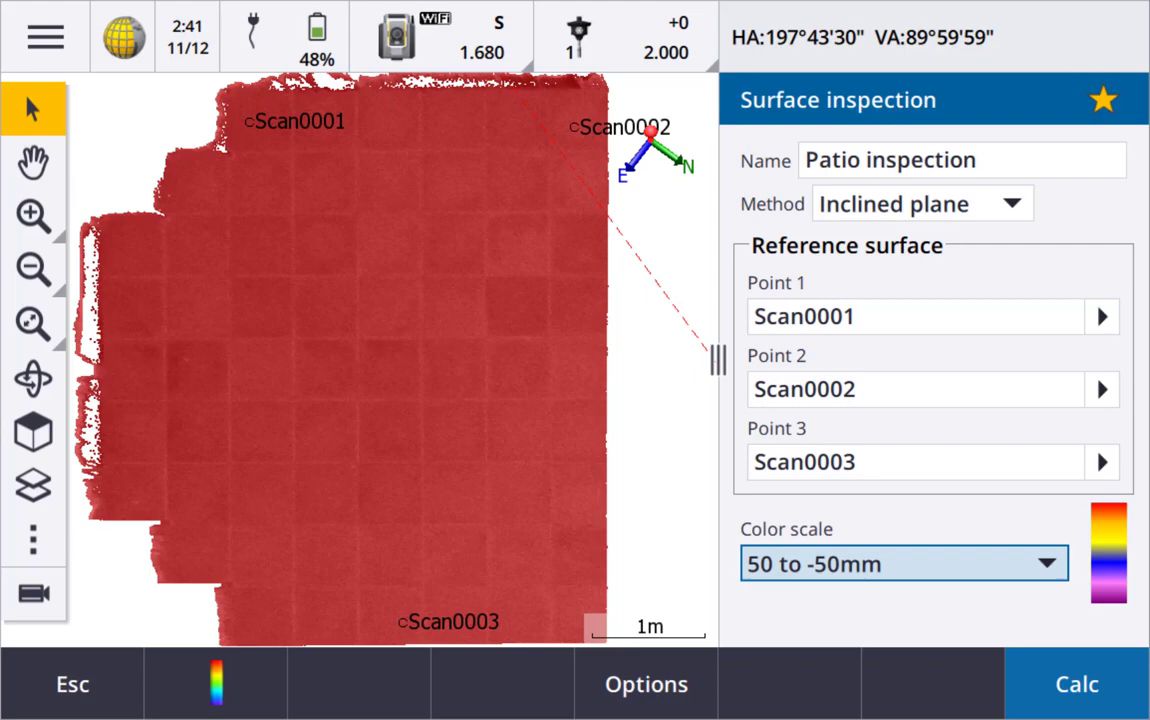
Review the 10 to -10mm color scale (red +0.010 to magenta -0.010), then return to the form
click(249, 686)
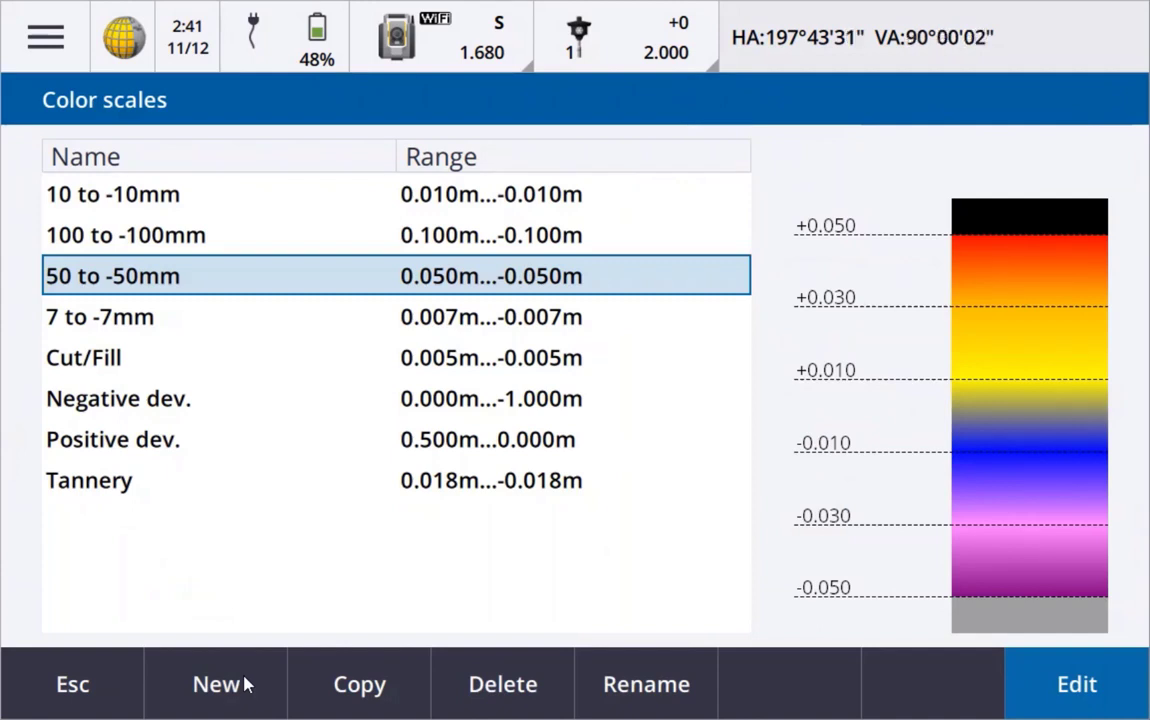
click(213, 248)
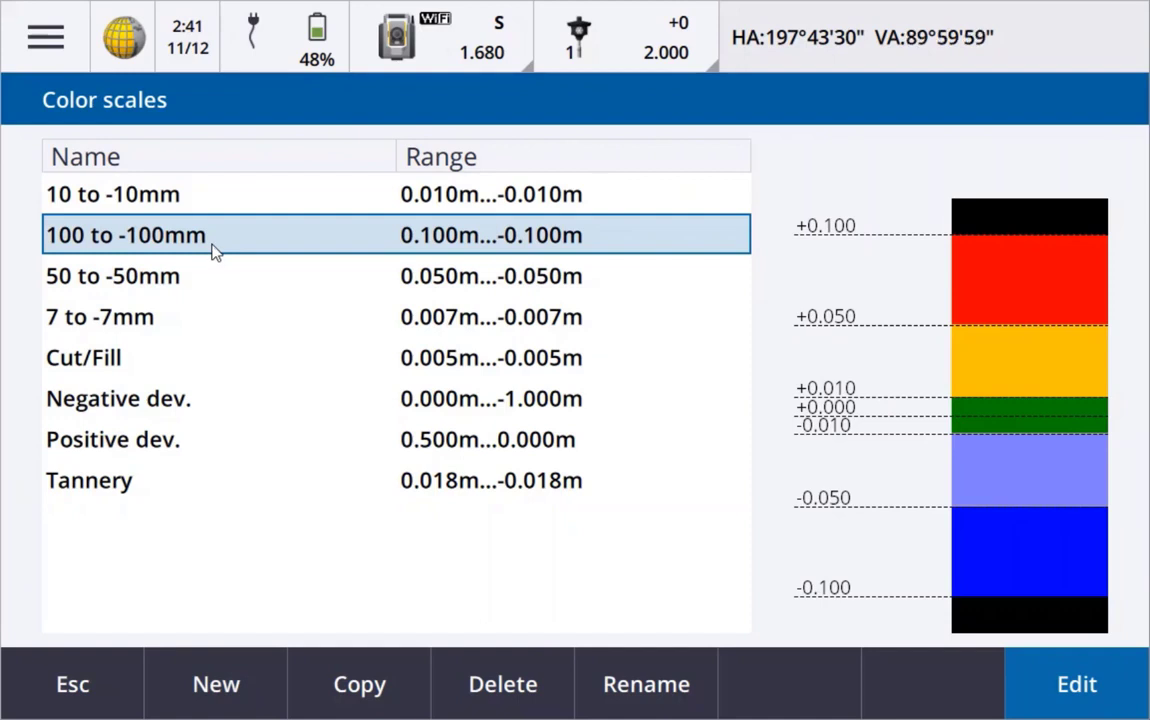
click(213, 196)
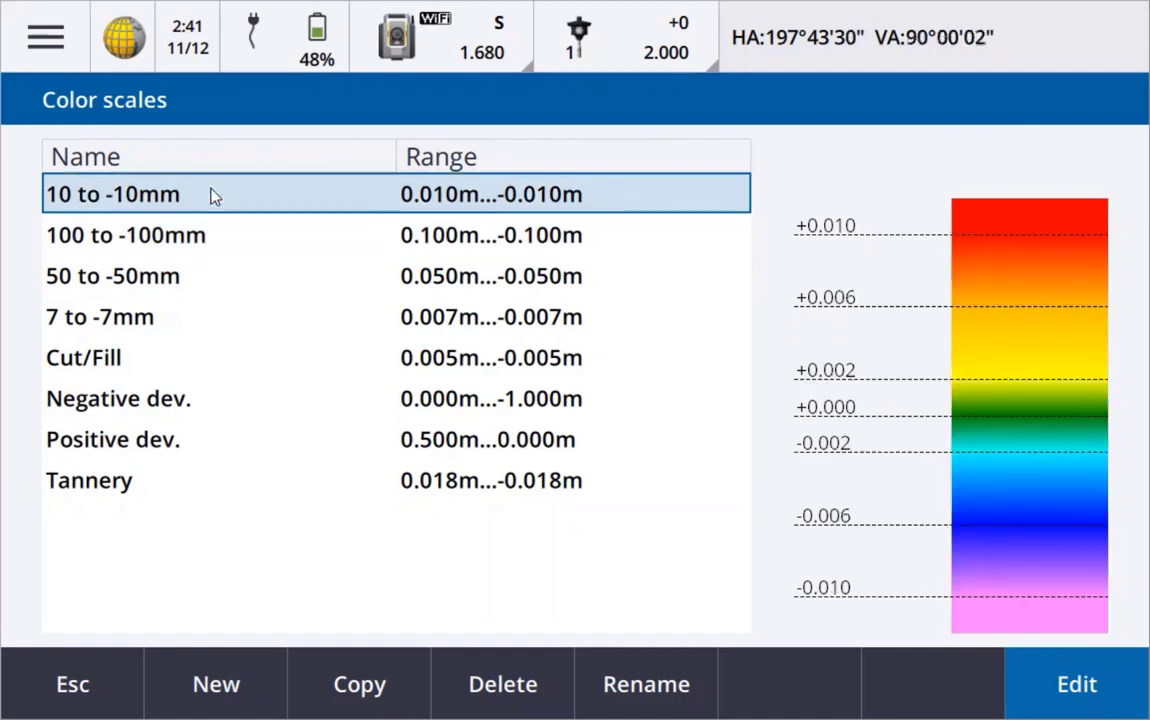
click(1060, 684)
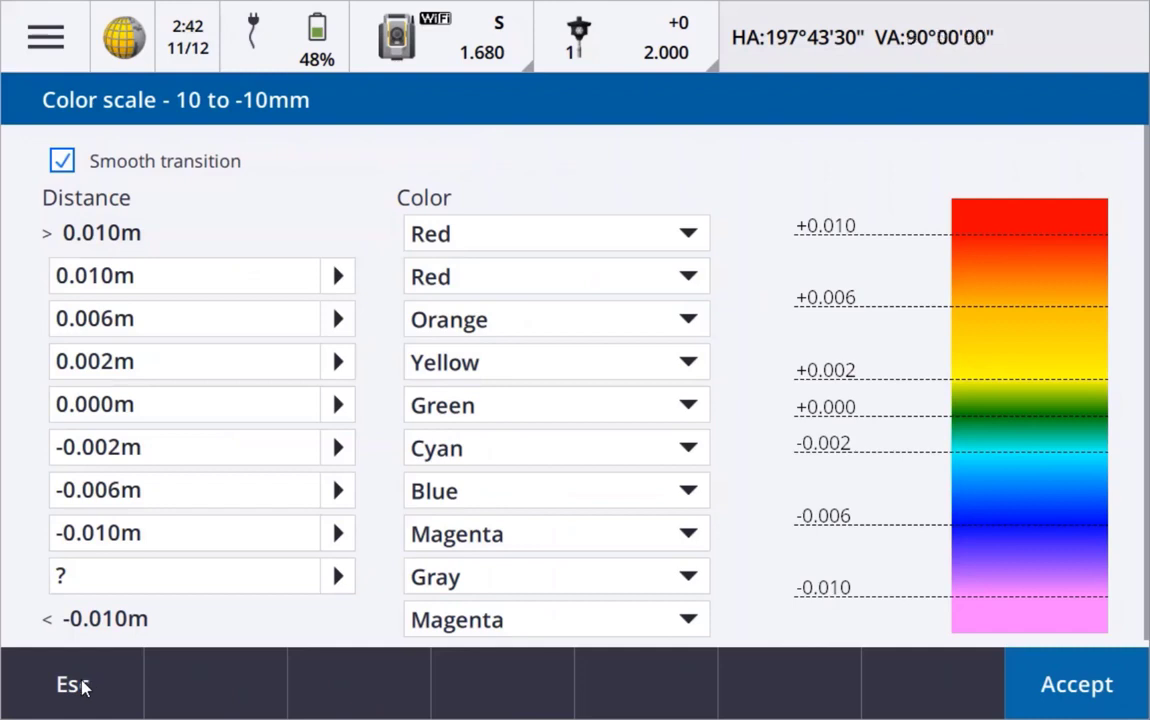
click(77, 685)
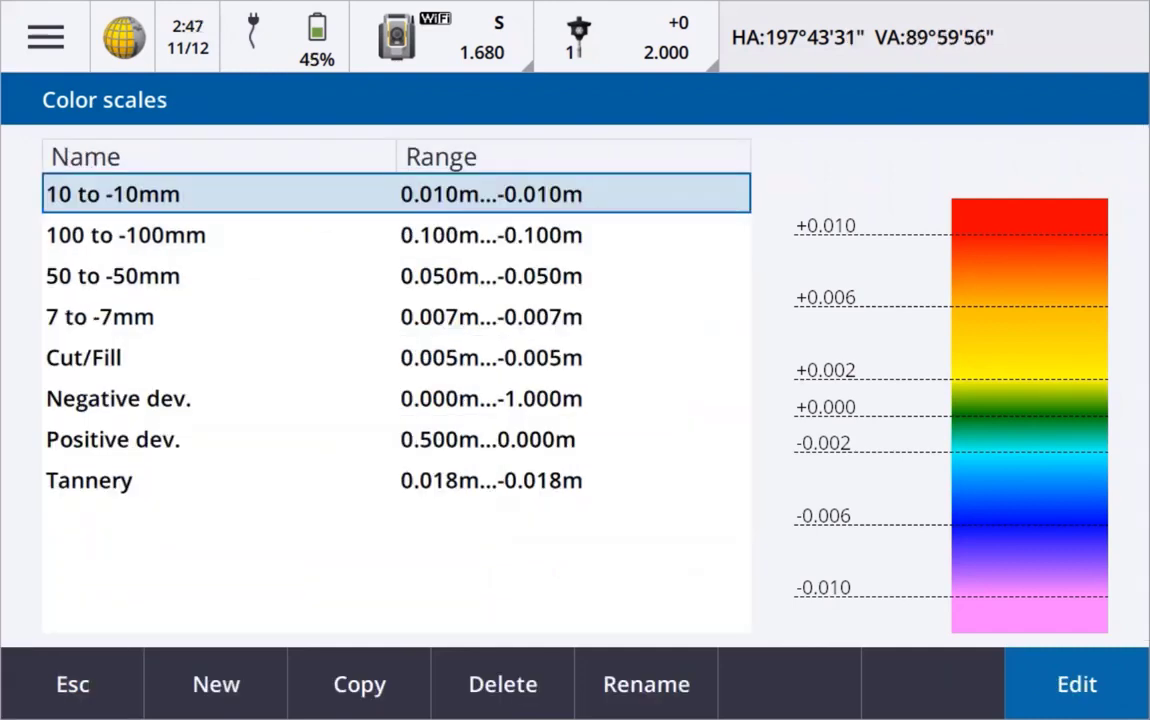
click(192, 681)
Calculate with the 10 to -10mm scale, giving a -0.009 to 0.064 m deviation map
click(60, 685)
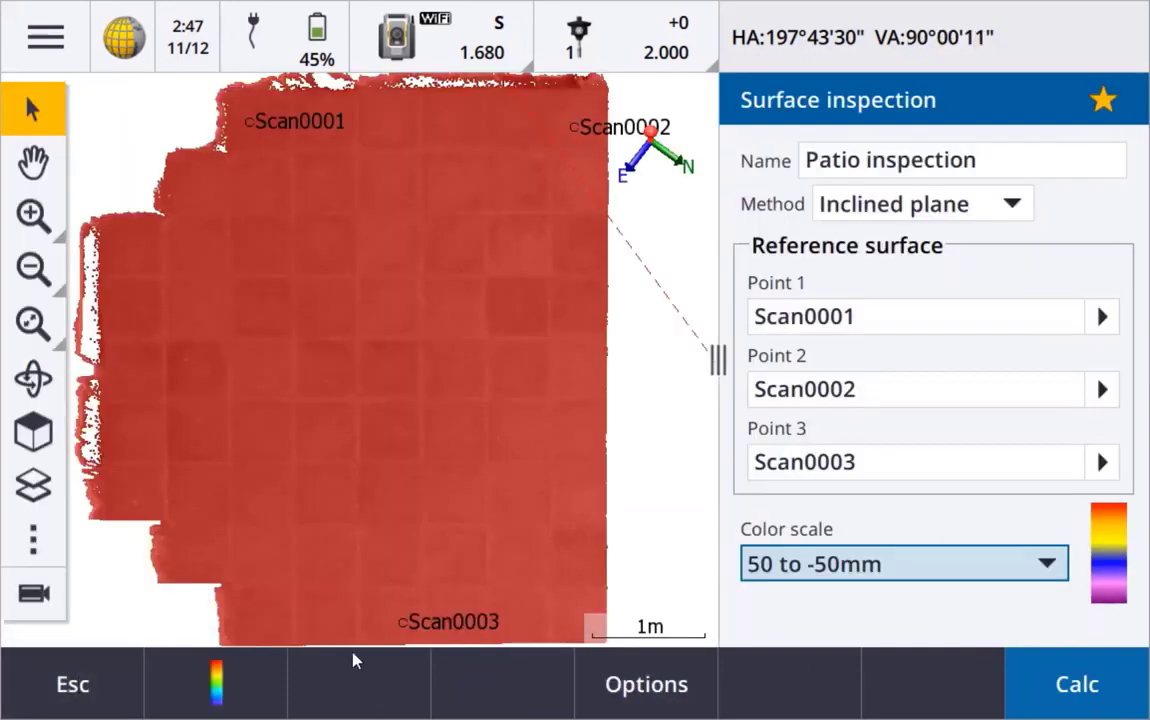
click(942, 569)
click(870, 145)
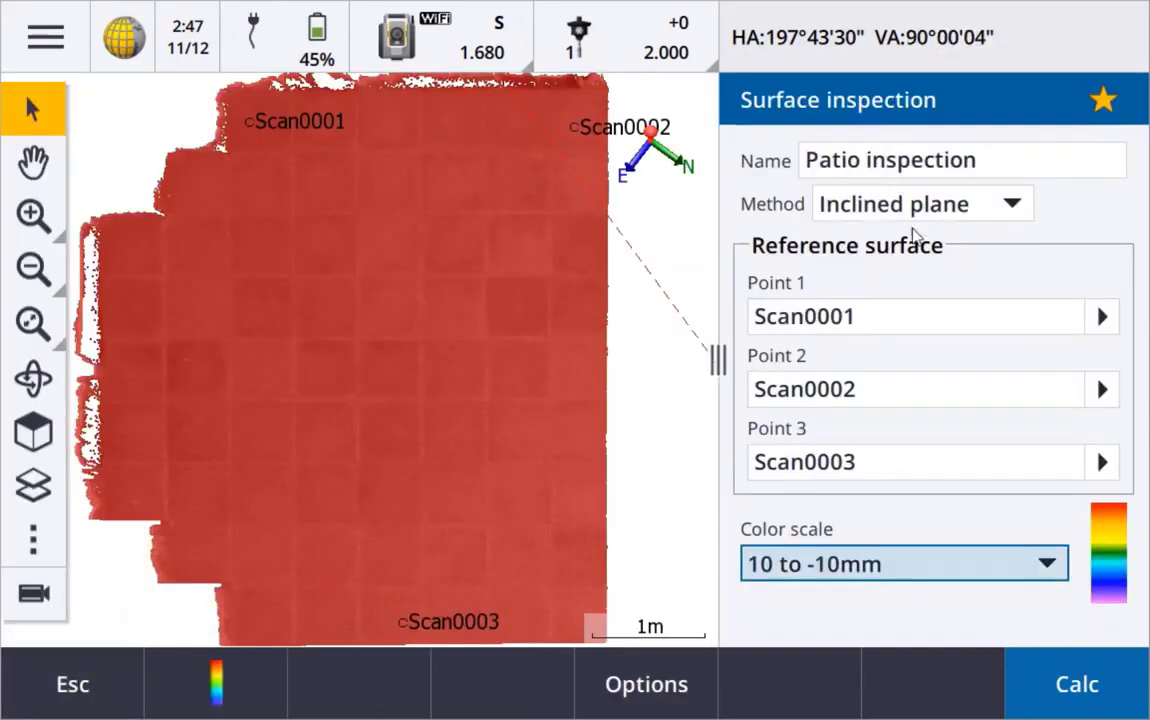
click(1072, 685)
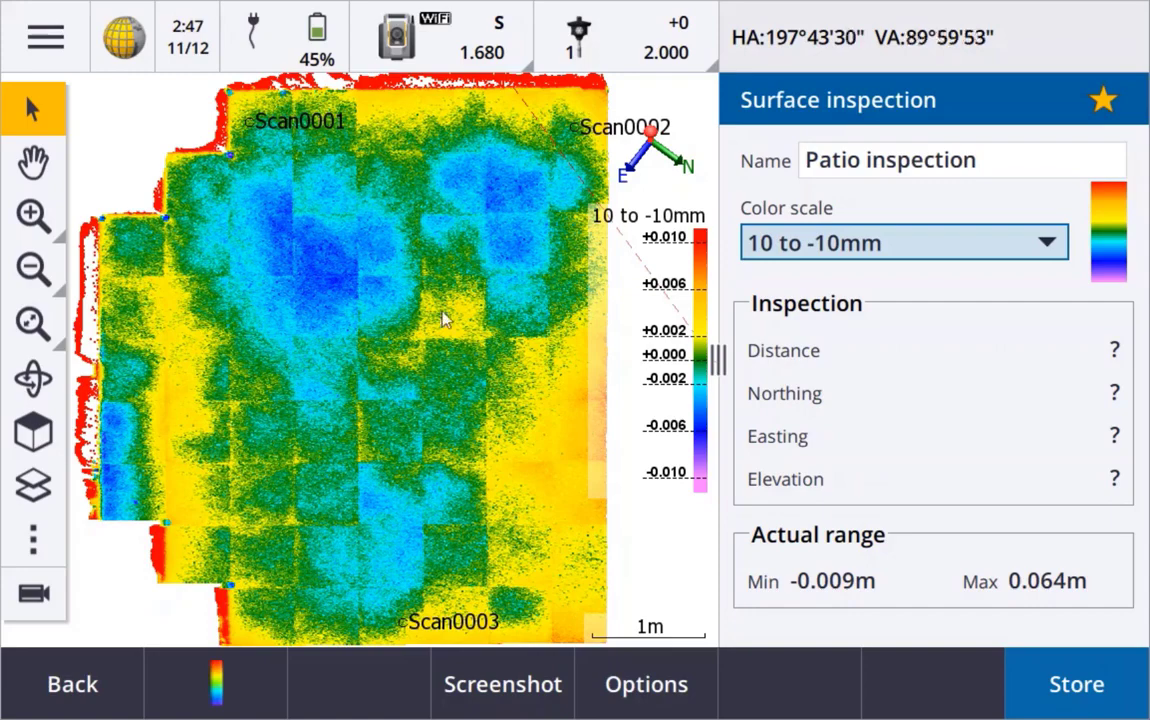
Read -0.004 m in the blue hollow, aim at it, and list Scan0009–Scan0011 for stakeout
click(320, 263)
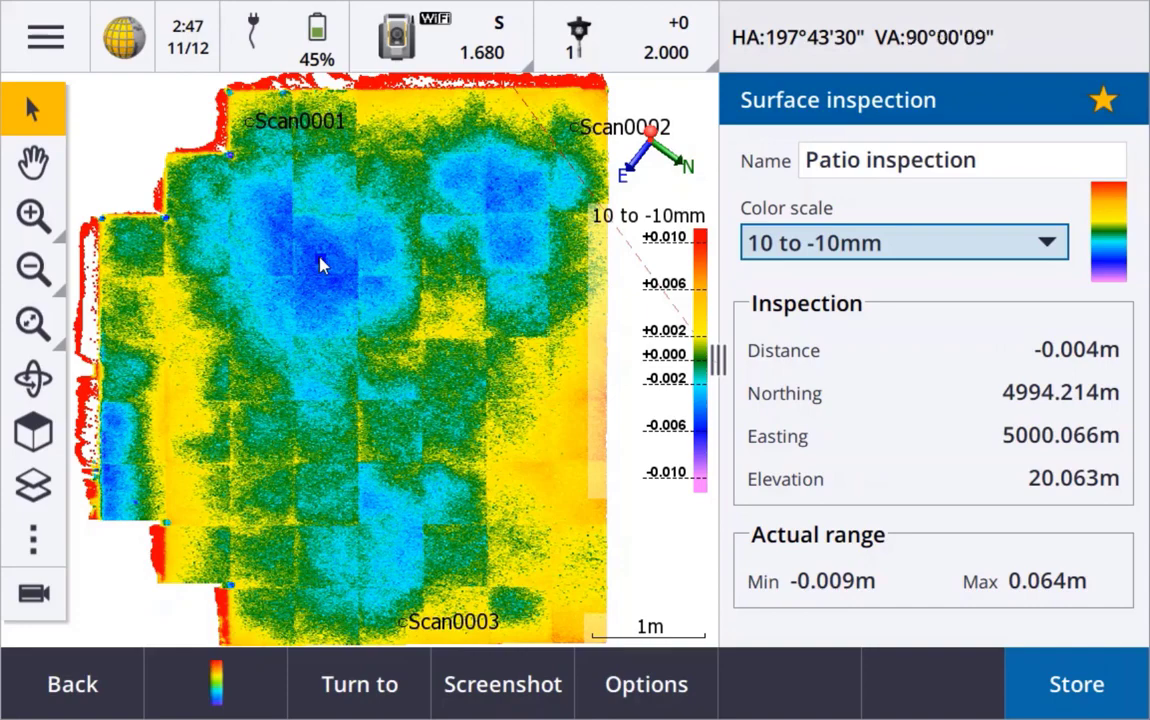
click(320, 259)
click(352, 680)
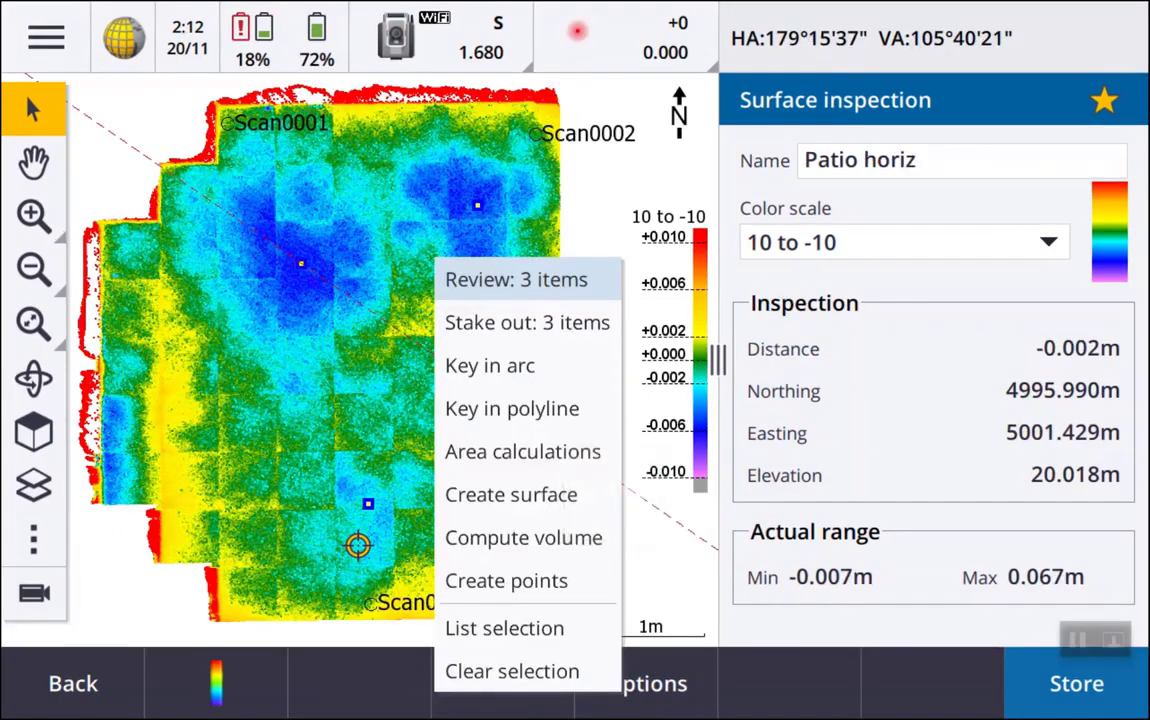
click(527, 322)
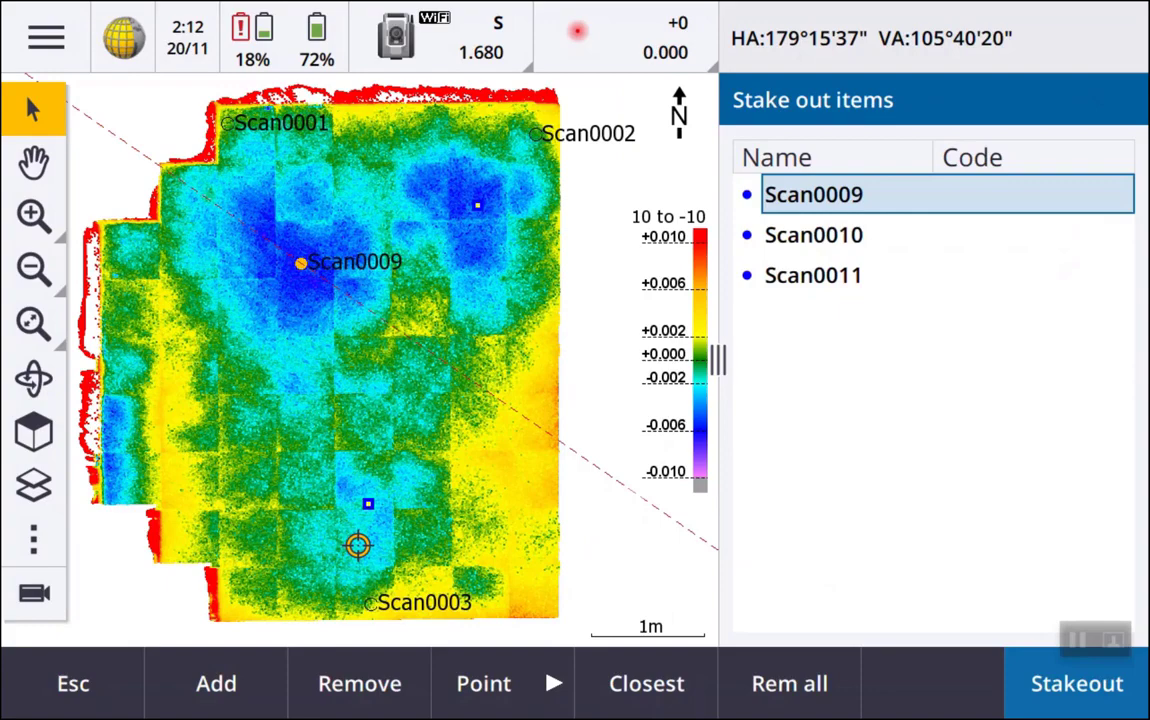
Stake out Scan0010 with the instrument turned onto it, then view the screenshot options
click(813, 235)
click(1077, 683)
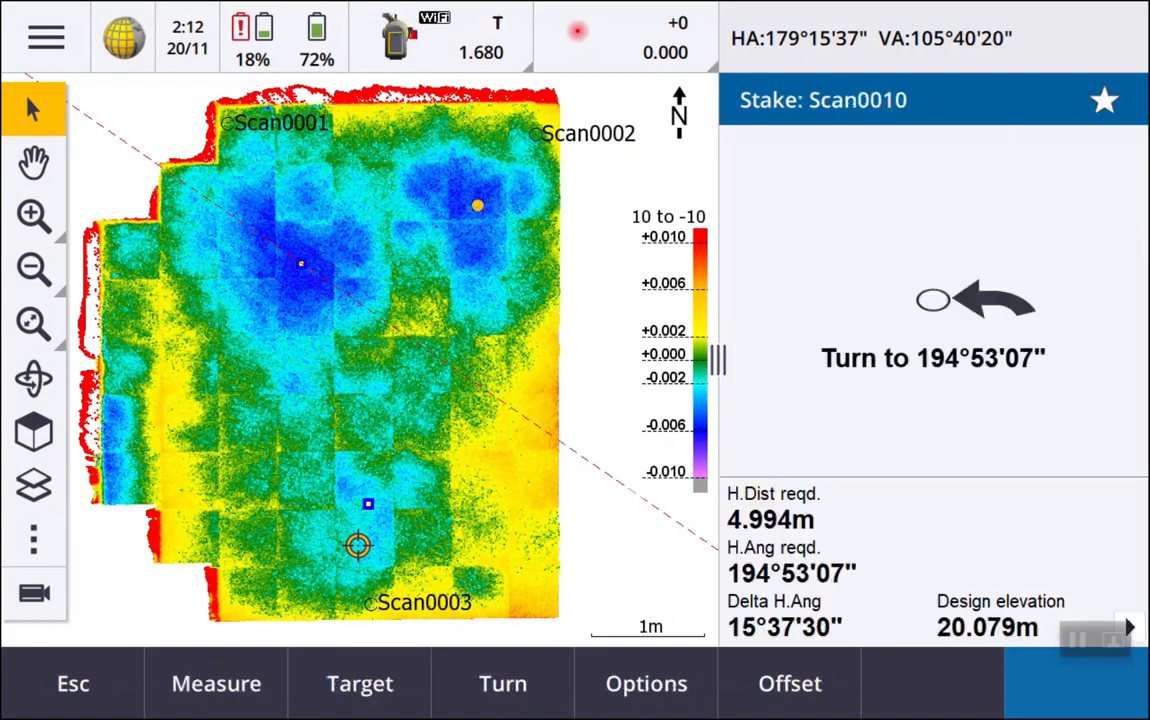
click(502, 683)
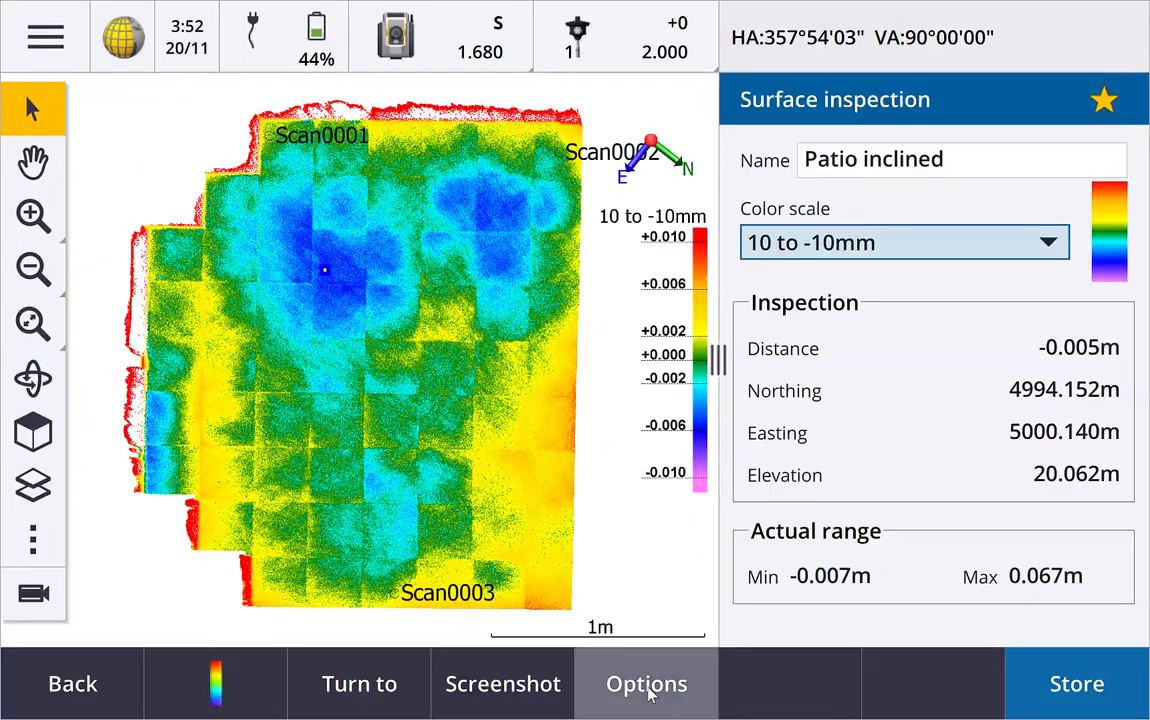
click(648, 683)
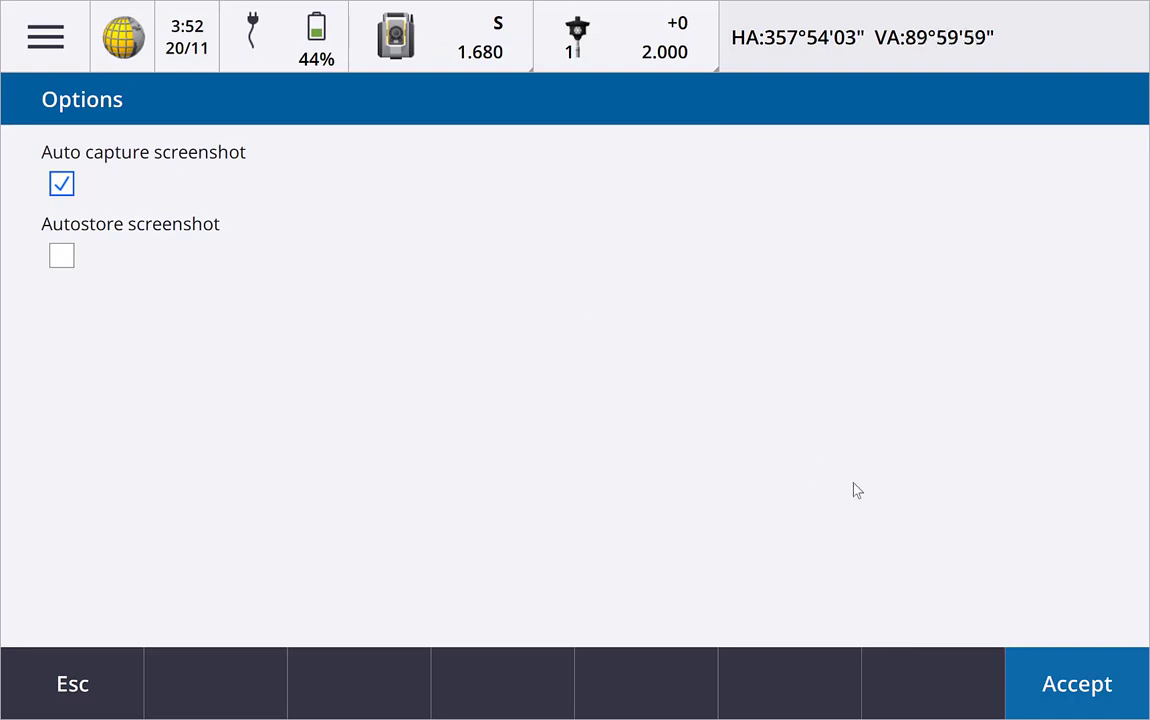
Widen the map, zoom into the upper patio, and capture screenshot 'Patio inclined01'
click(1098, 697)
drag(718, 360, 1122, 364)
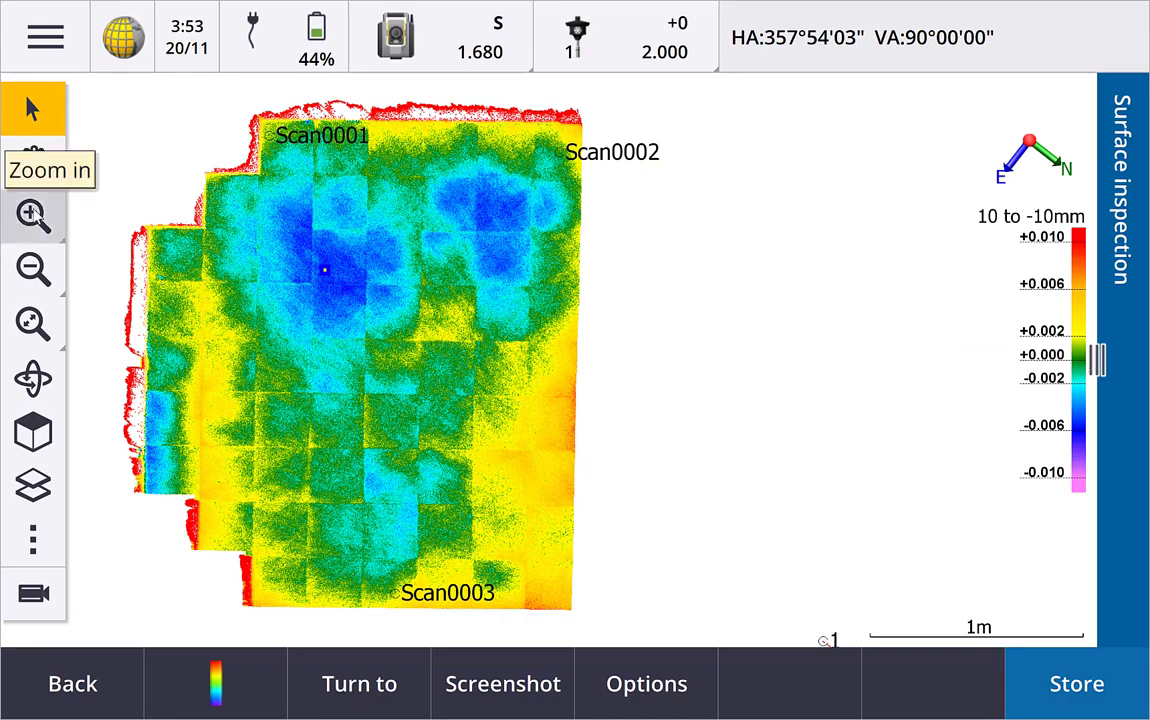
click(33, 213)
drag(108, 91, 665, 378)
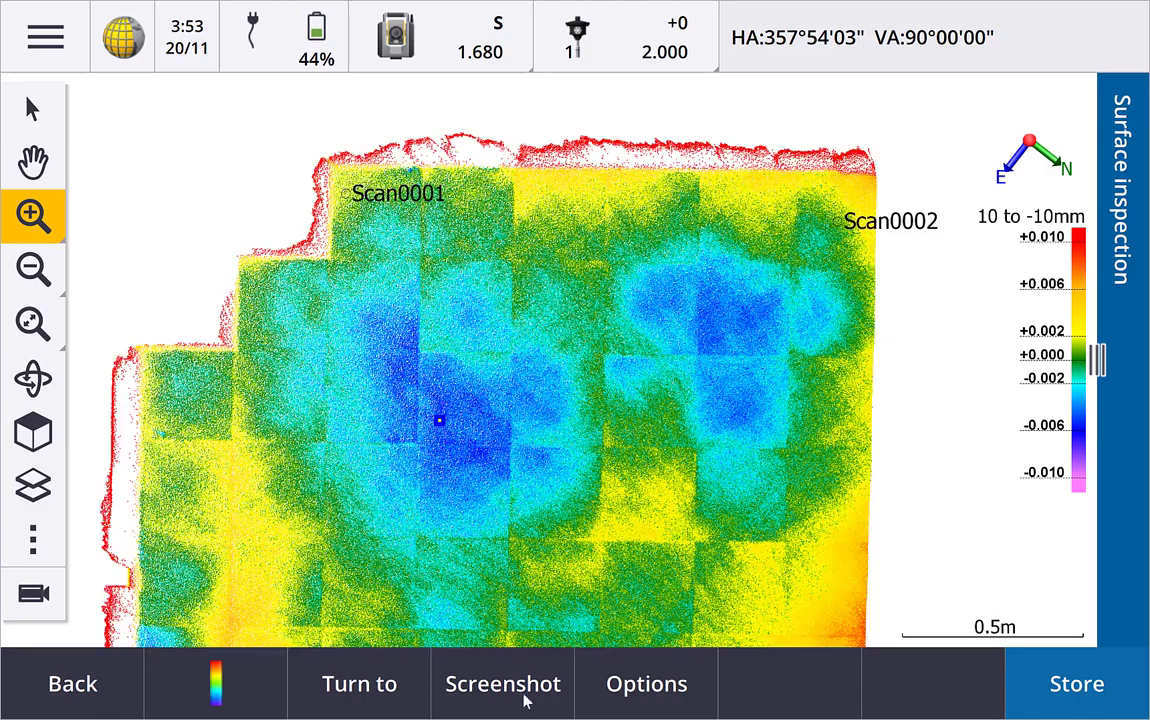
click(526, 686)
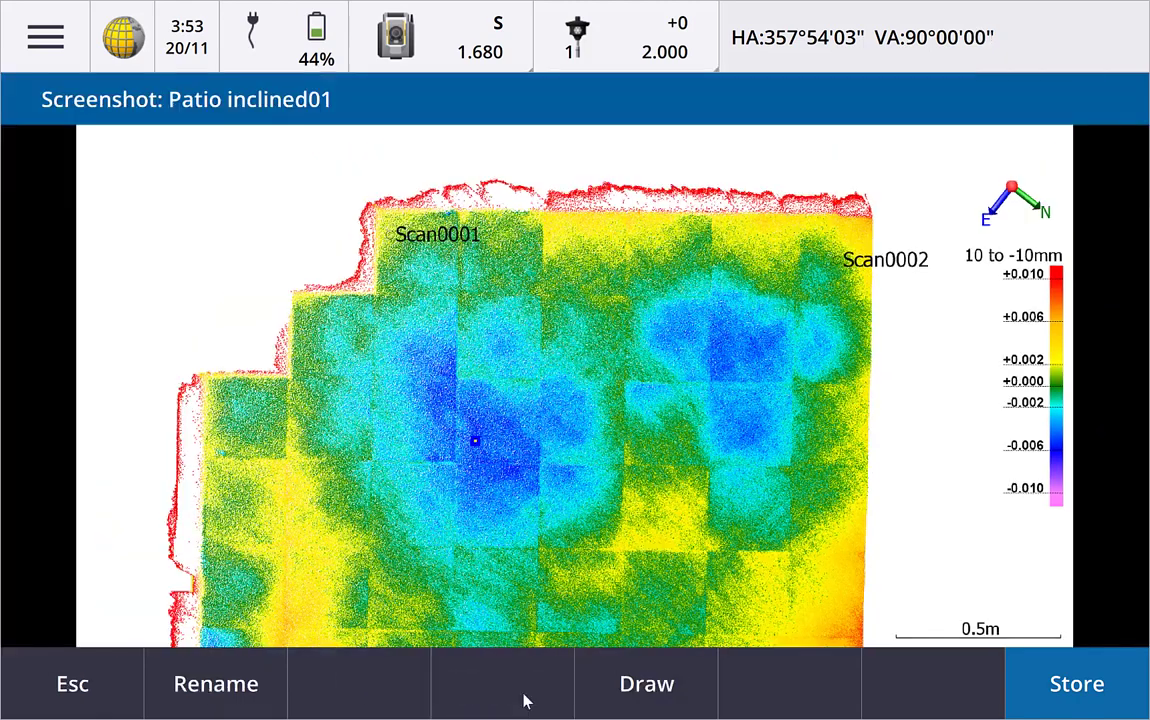
Circle one blue hollow and box another in red on the screenshot
click(660, 686)
drag(420, 262, 460, 278)
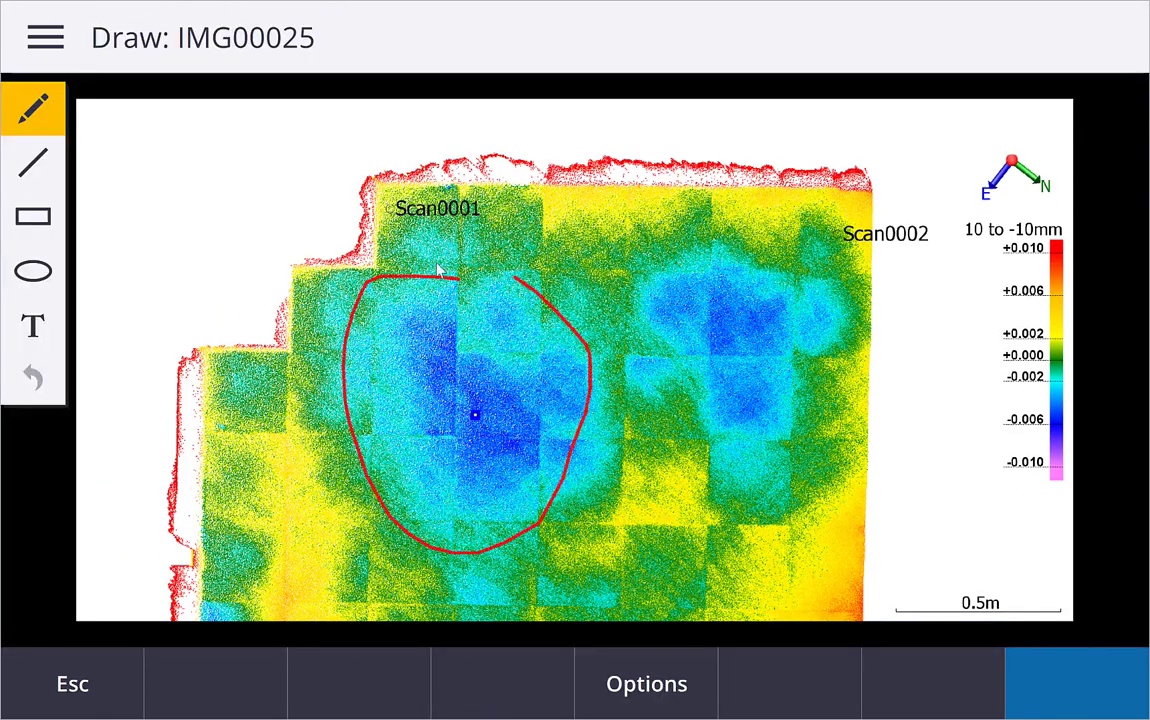
click(33, 216)
drag(630, 241, 910, 523)
Add the note 'Too low, please fill' and store the annotated screenshot
click(37, 337)
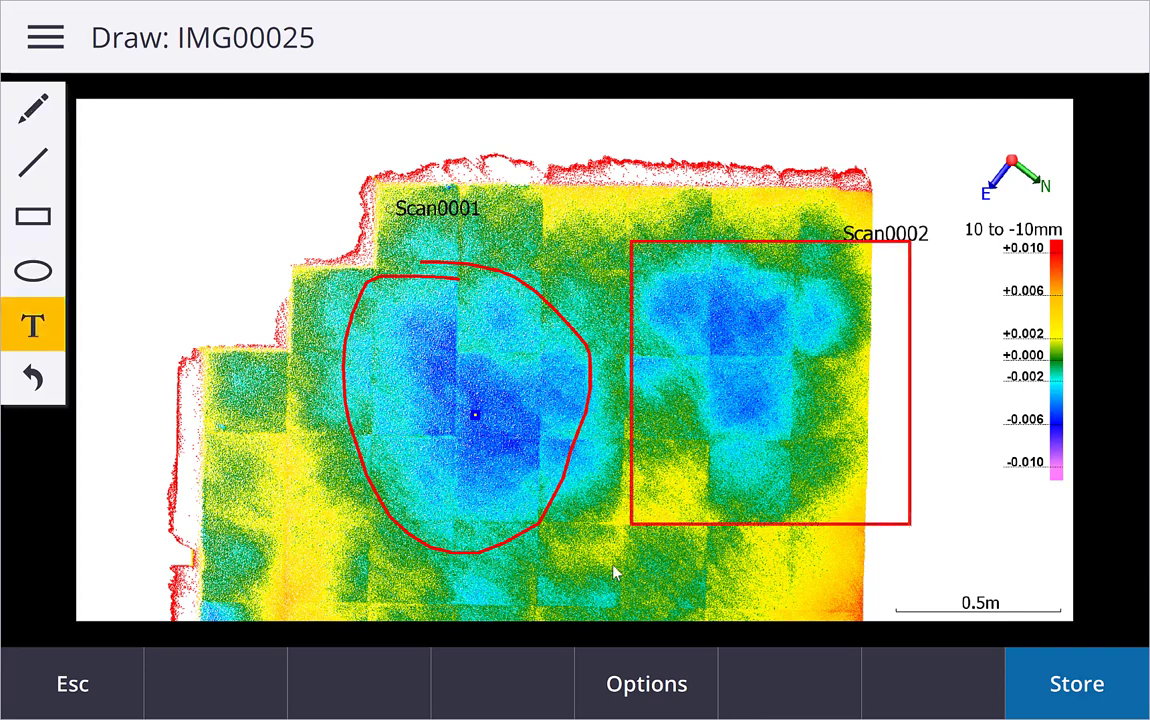
click(617, 565)
text(Too low, please fill)
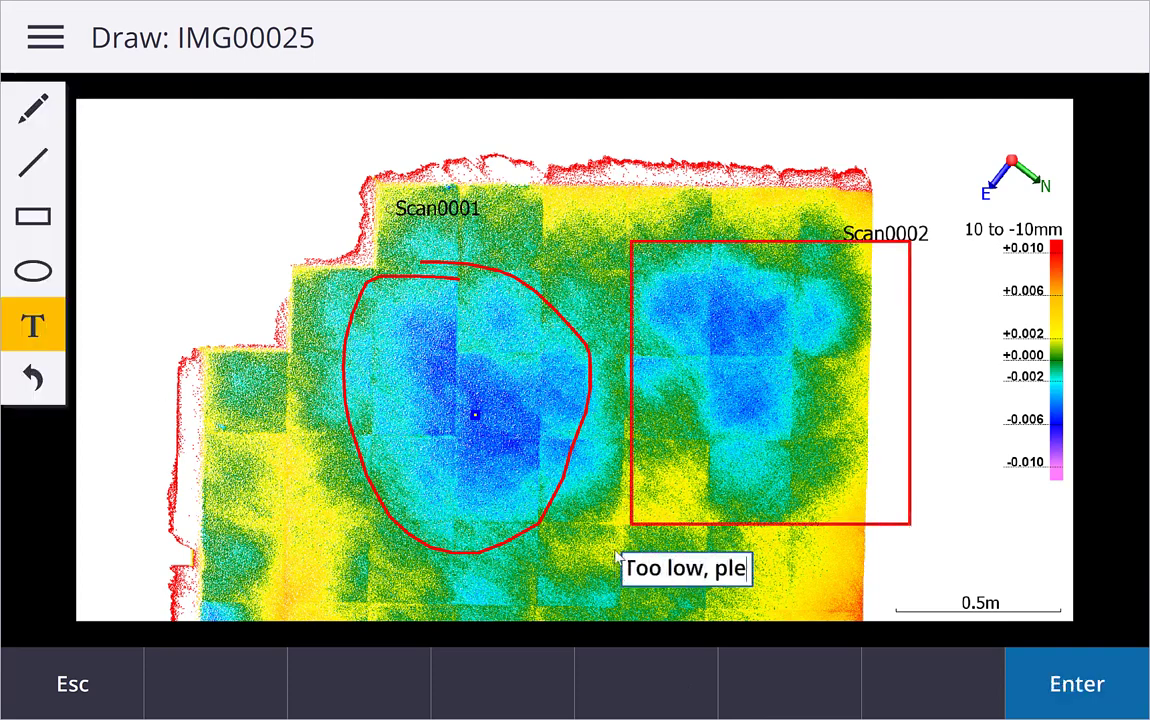
key(Return)
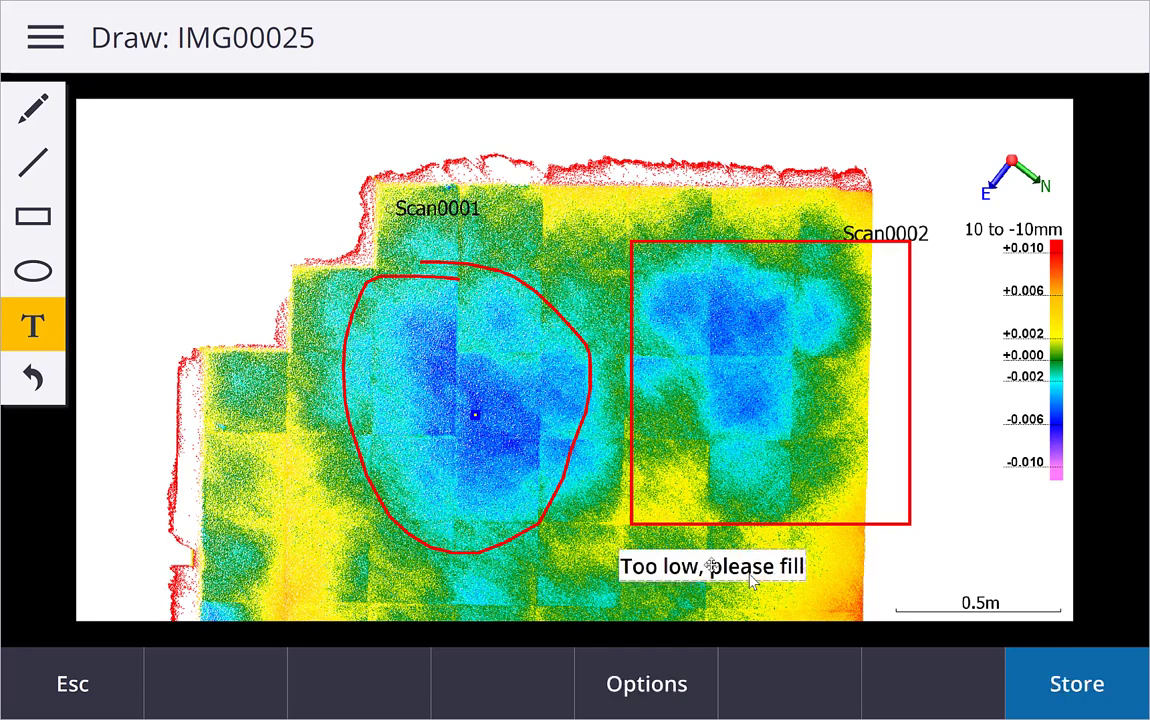
click(1098, 689)
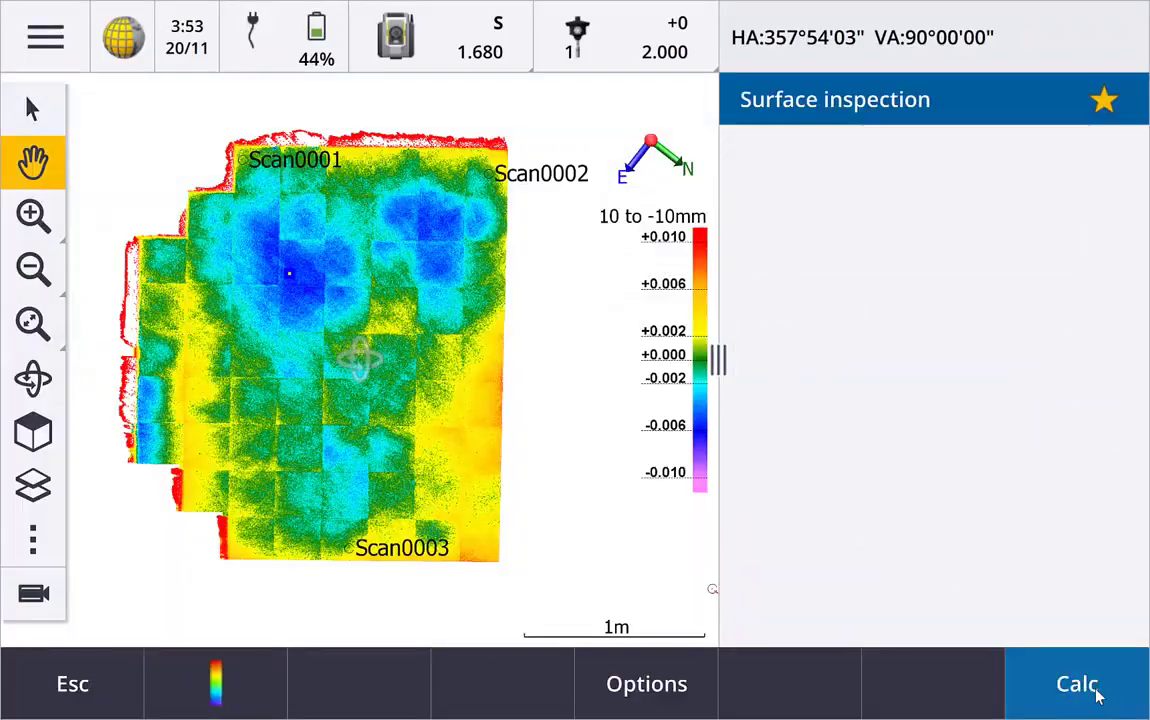
Review the job's stored records and preview the Patio inclined01.JPG image
click(46, 37)
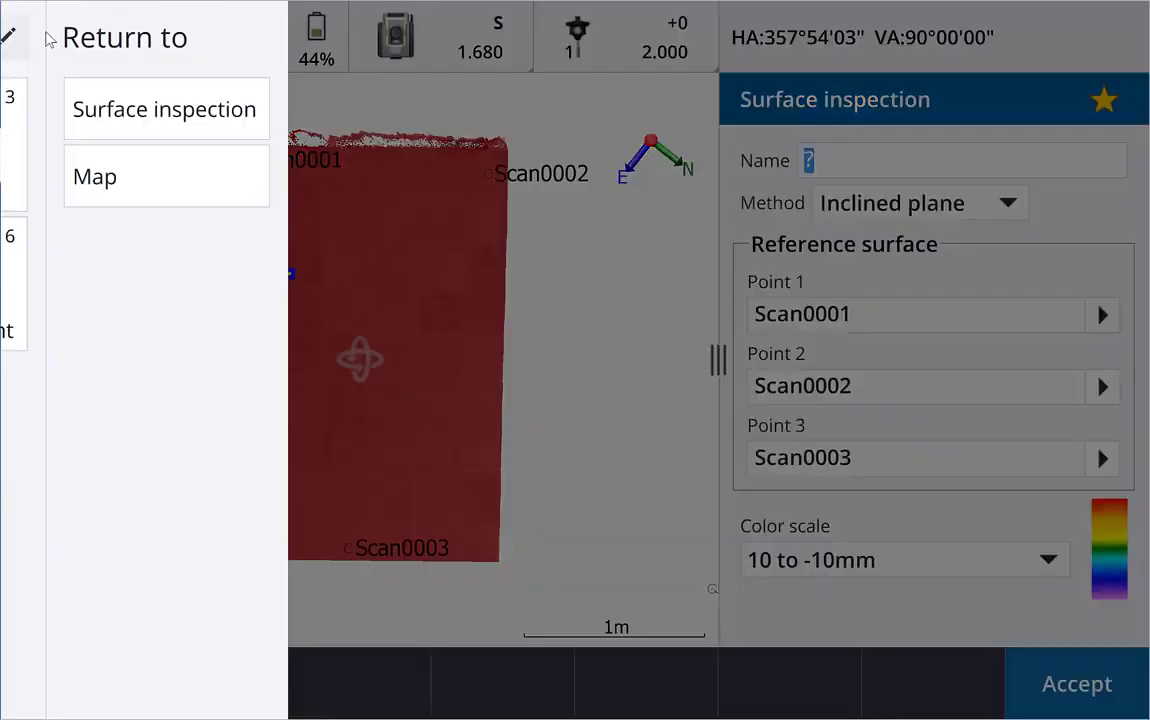
click(403, 180)
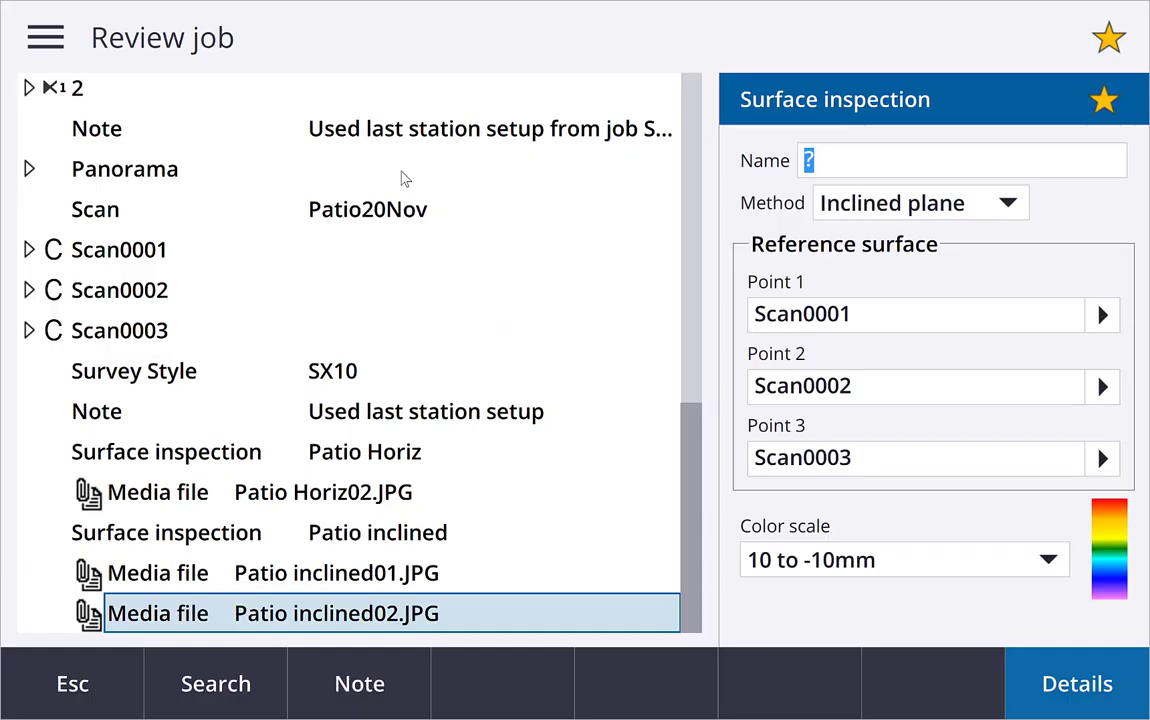
click(390, 580)
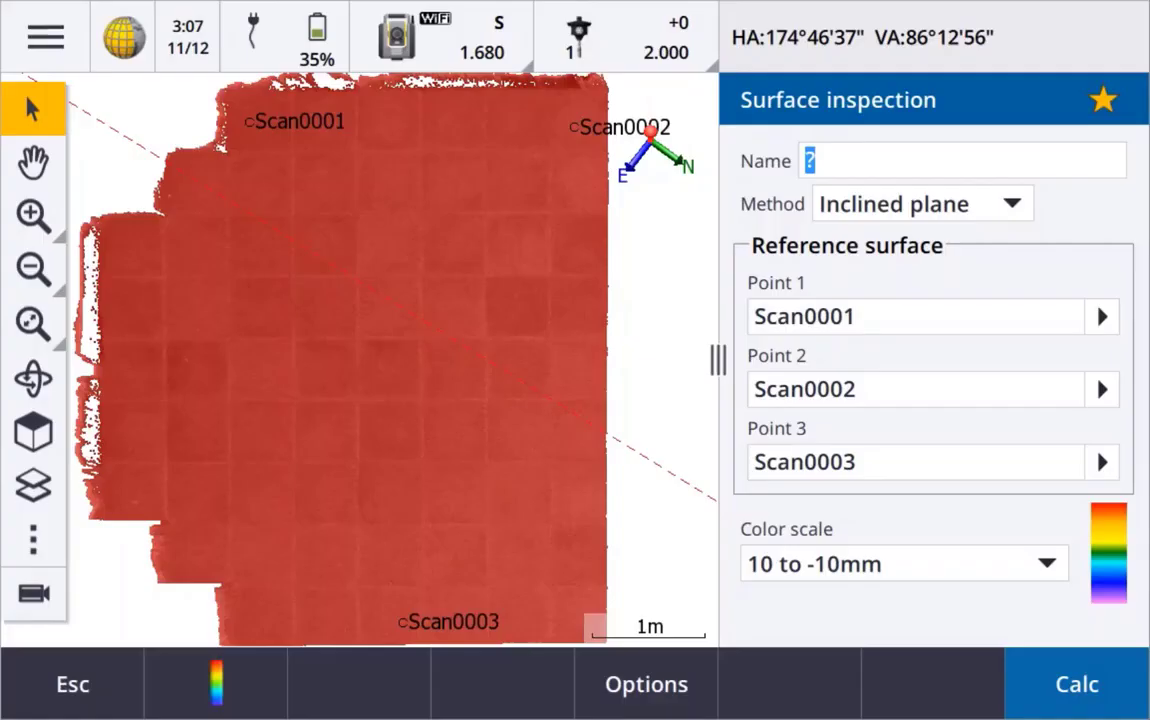
Show the saved Patio inspection from the Inspections list on the map and recalculate it
click(33, 540)
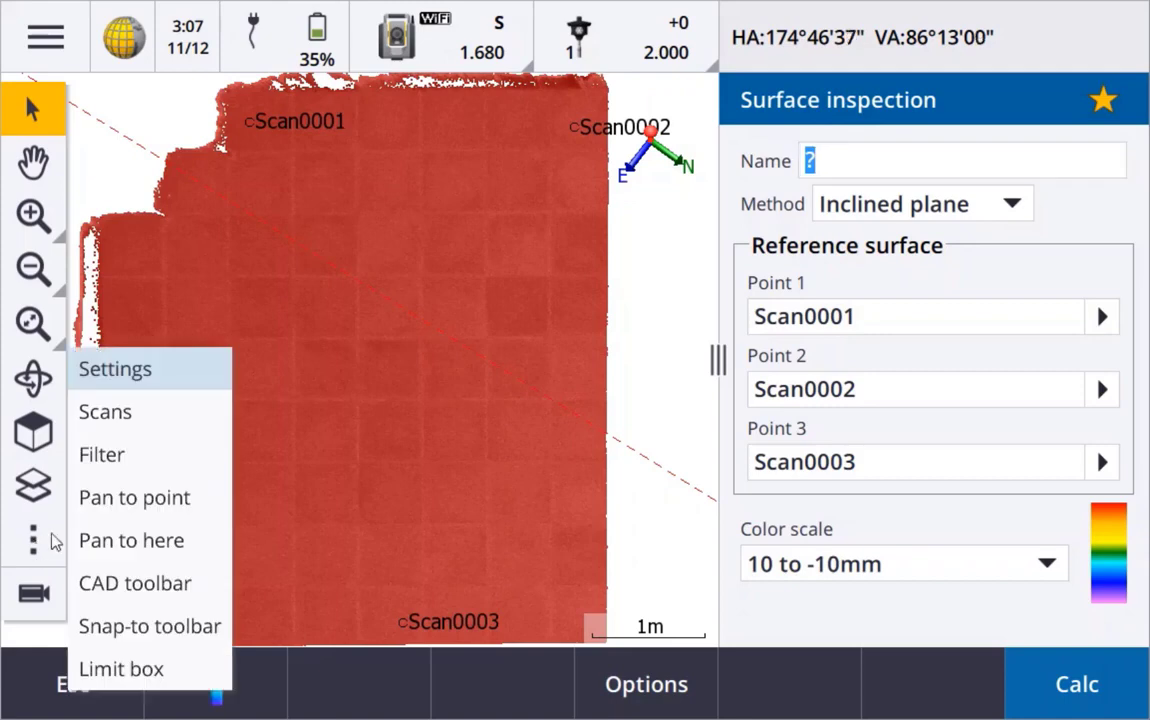
click(110, 407)
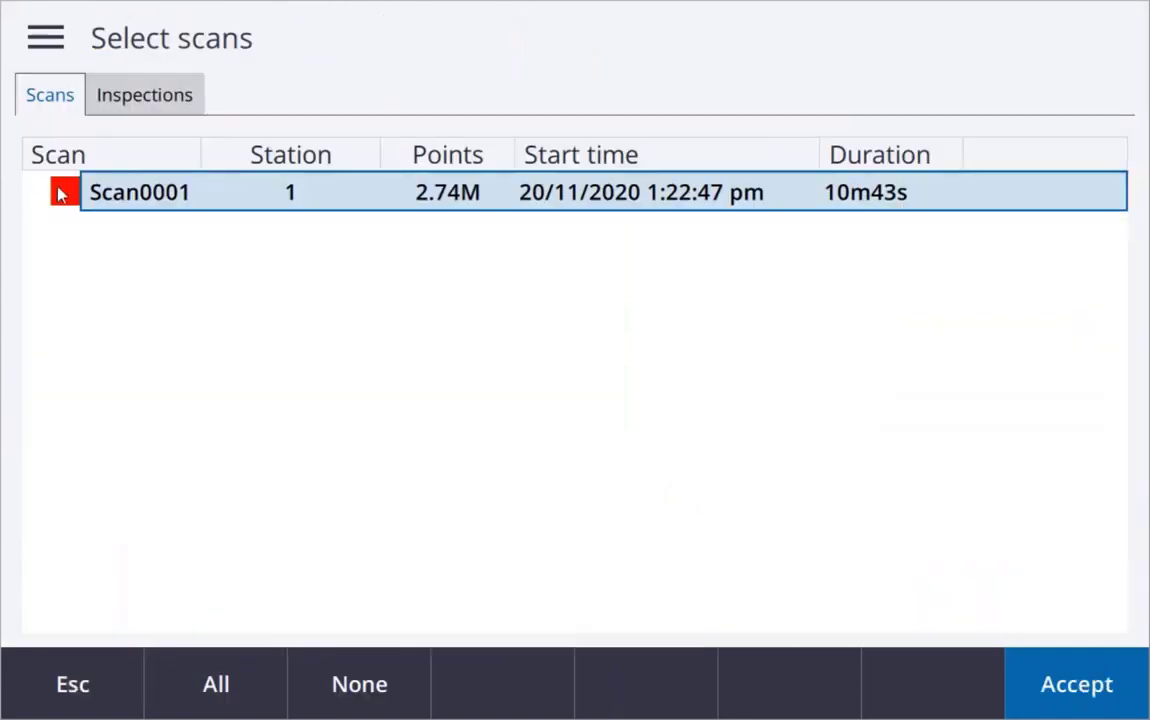
click(133, 95)
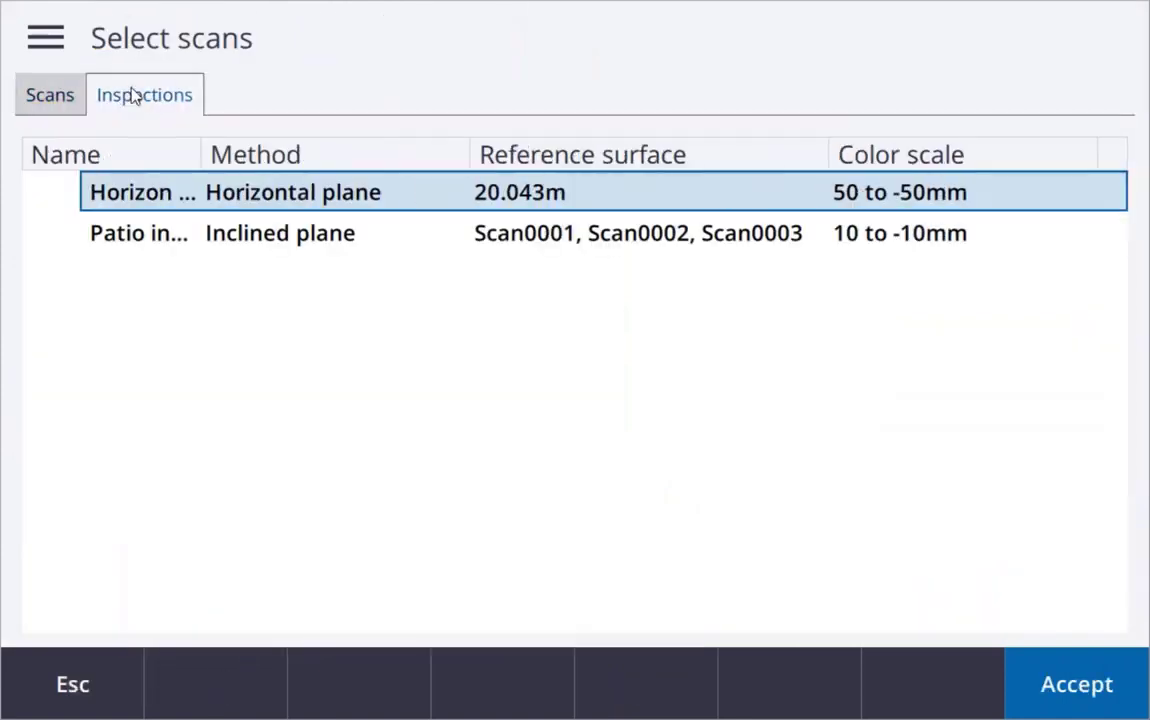
click(140, 236)
click(1073, 682)
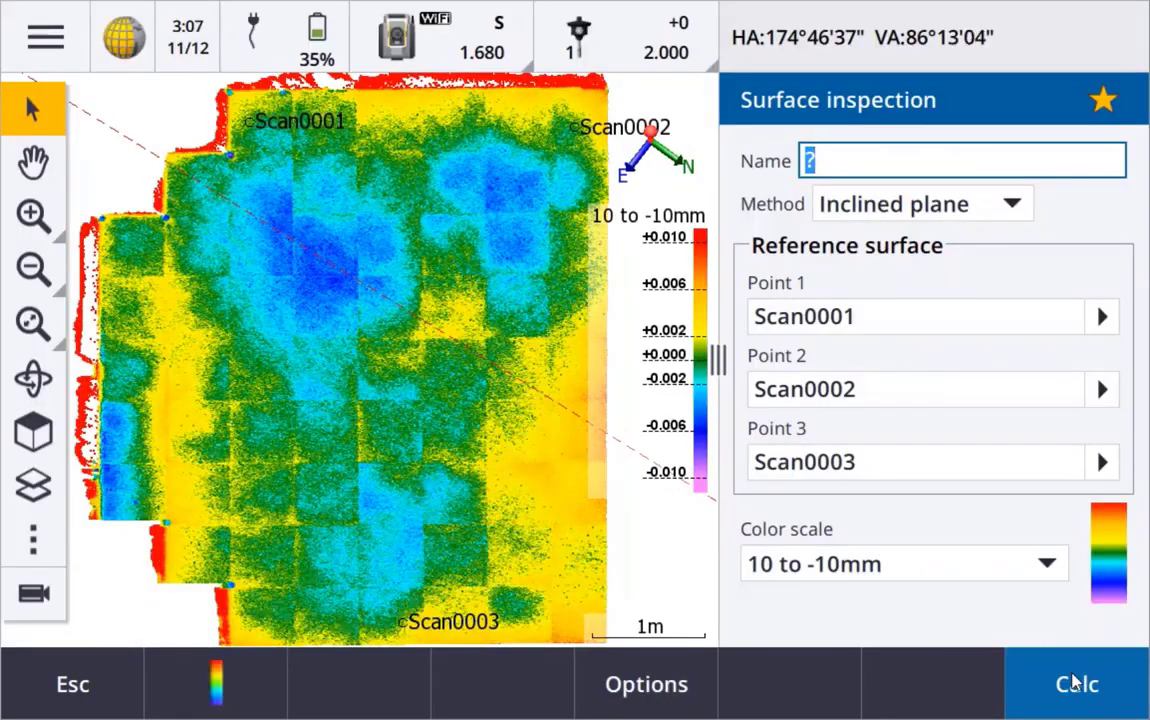
click(1073, 682)
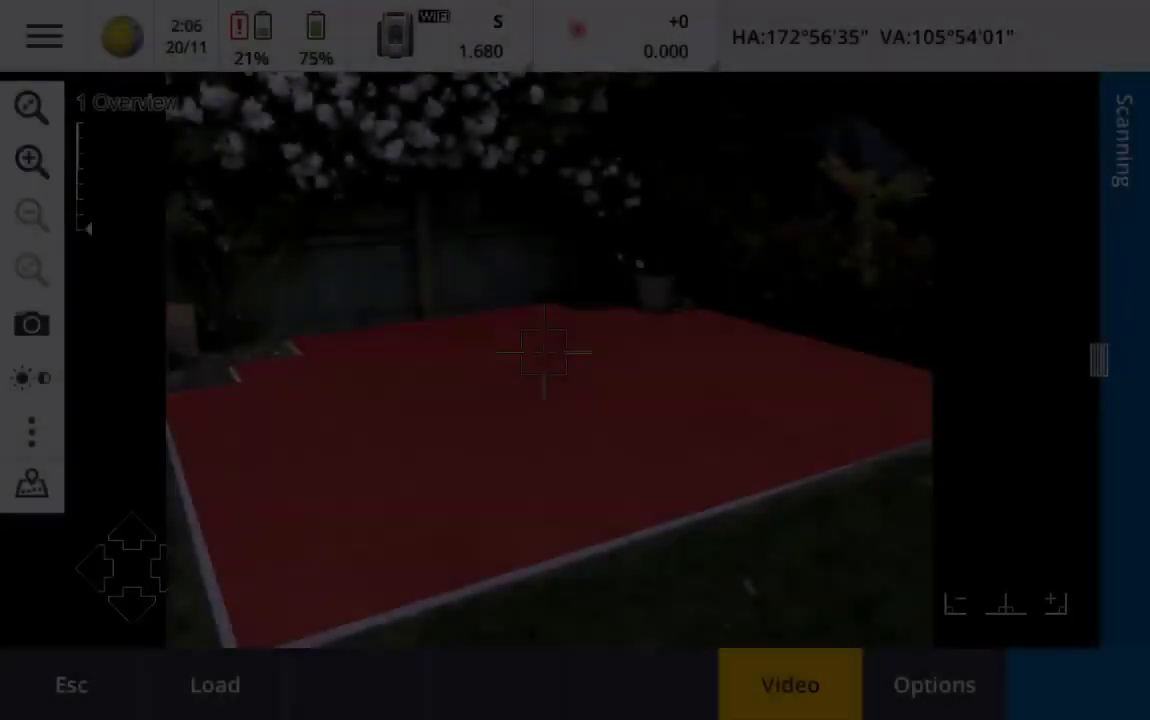